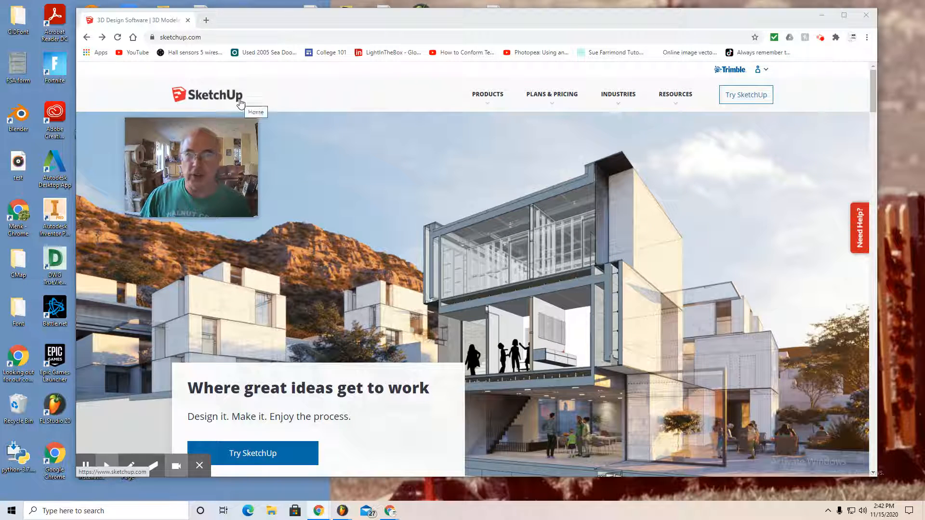
# - Open the My Products list in the Trimble account and expand the applications included in the SketchUp Studio plan
pyautogui.click(759, 71)
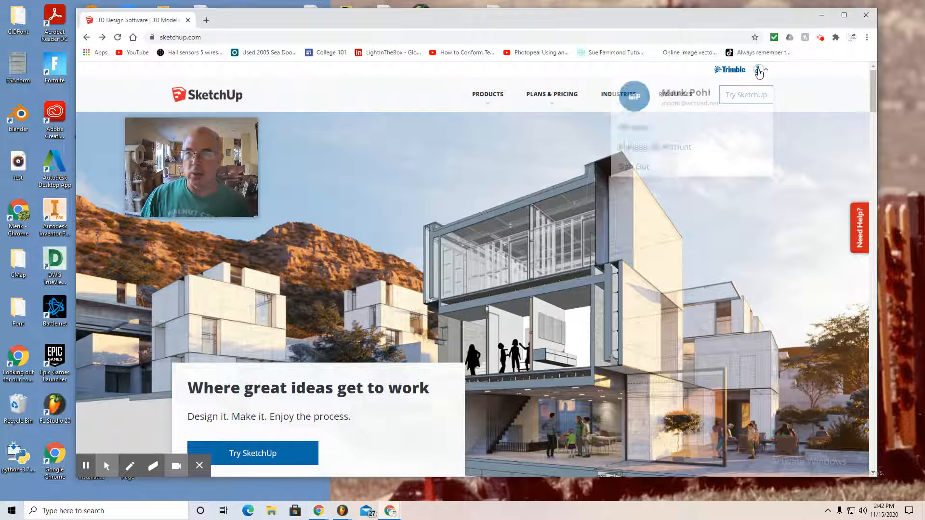
pyautogui.click(638, 131)
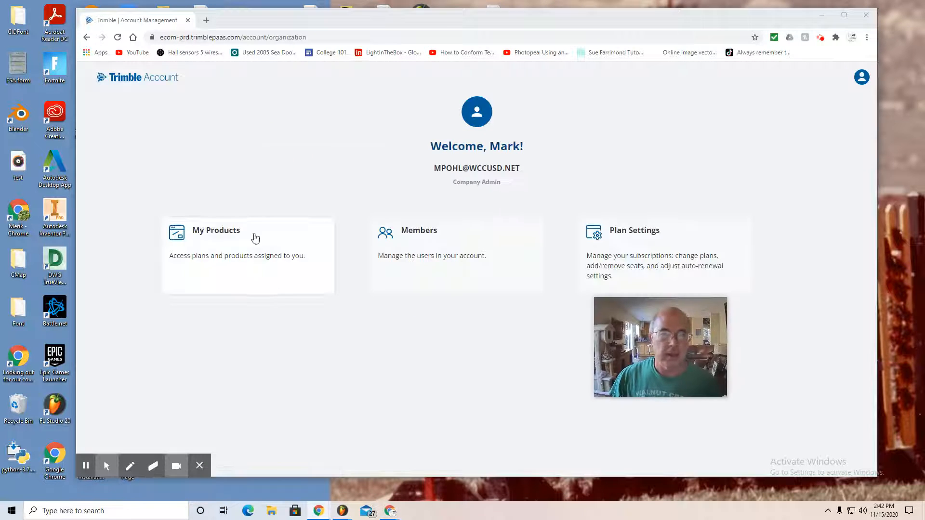
pyautogui.click(284, 270)
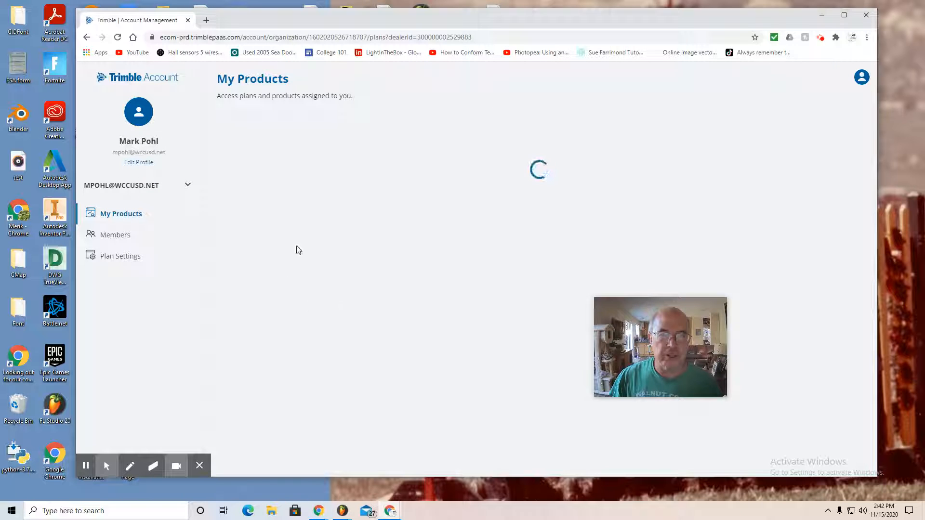
pyautogui.click(325, 201)
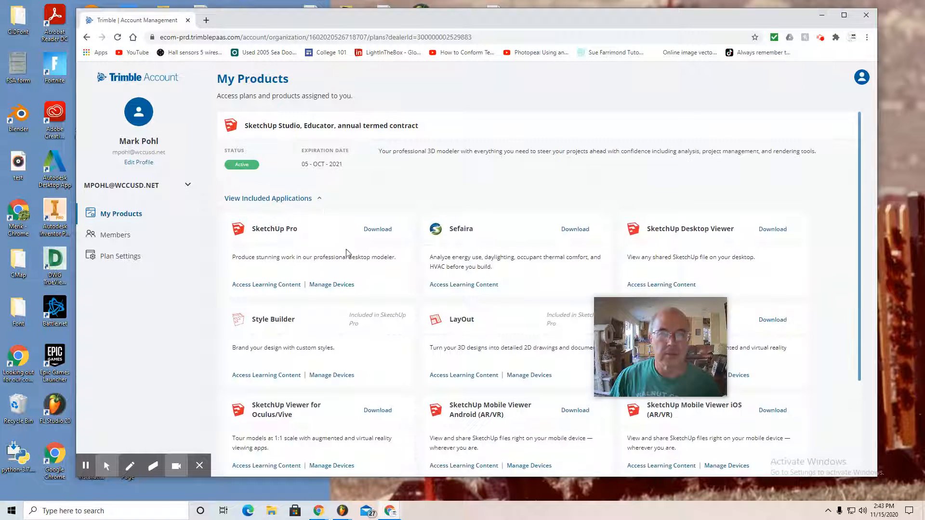
# - Launch SketchUp for Web and open the Construction set car phase 1 model
pyautogui.scroll(-3, 347, 254)
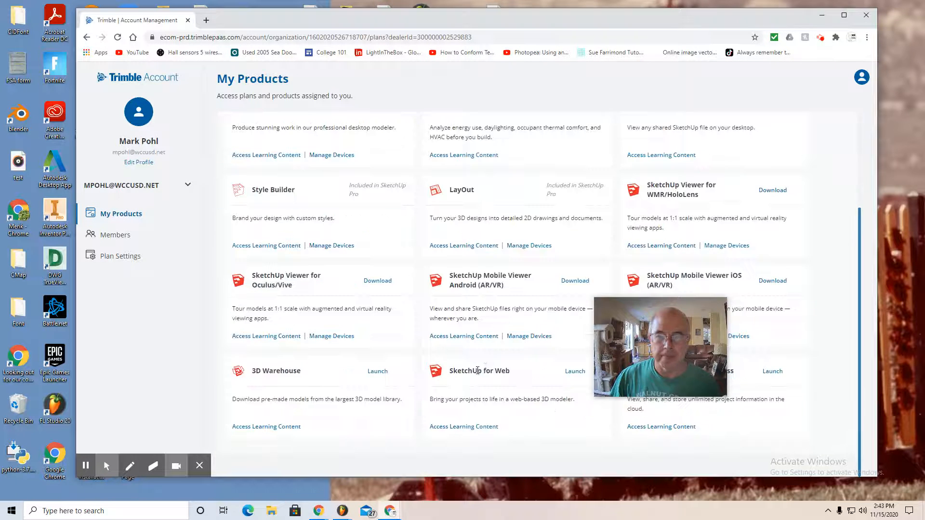
pyautogui.click(580, 377)
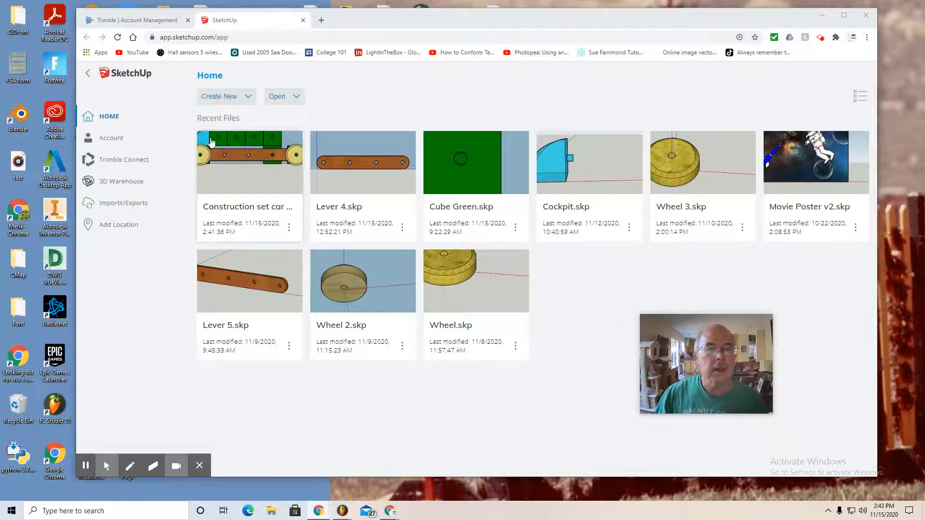
pyautogui.click(289, 227)
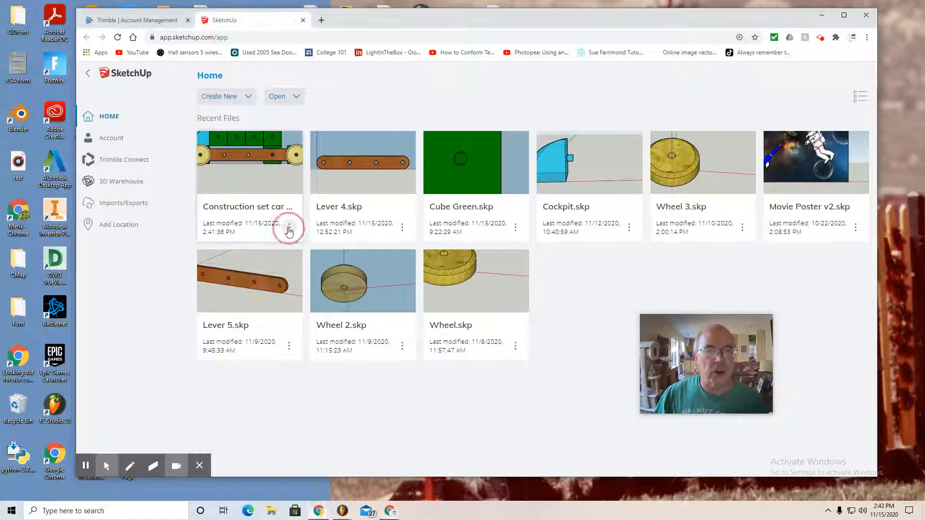
pyautogui.click(306, 248)
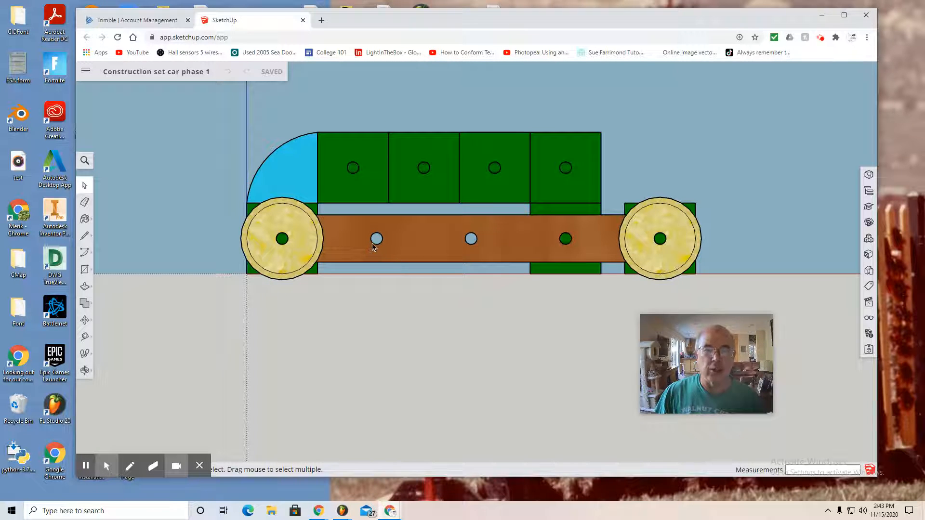
# - Insert Lever 4.skp from the SketchUp project folder and place it above the car
pyautogui.click(86, 72)
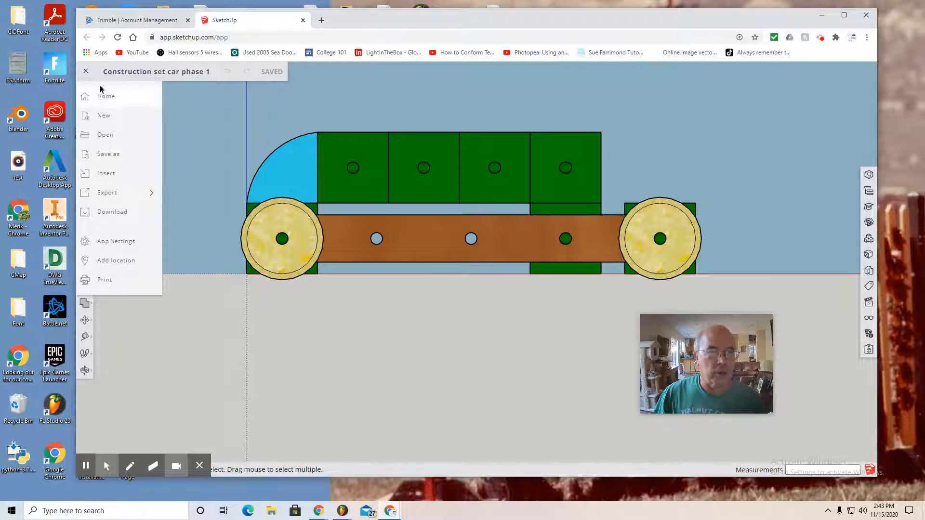
pyautogui.click(105, 175)
pyautogui.click(438, 295)
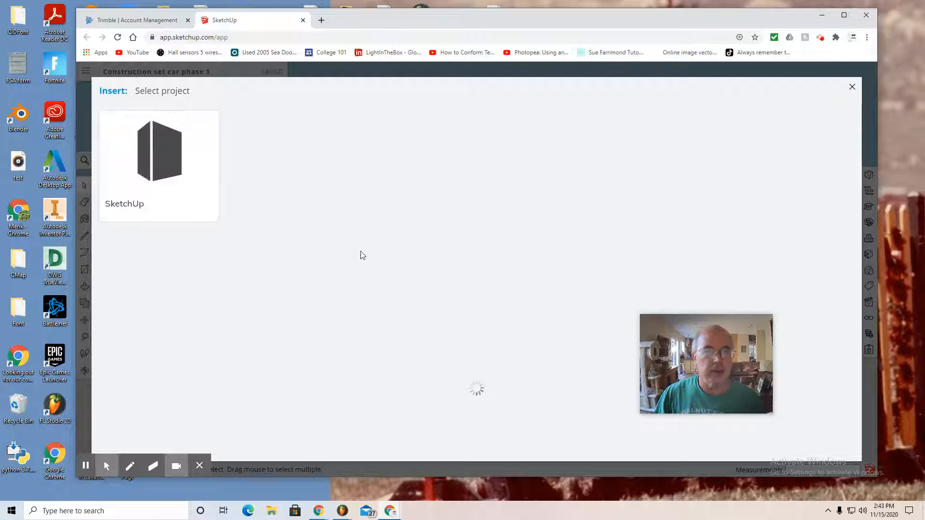
pyautogui.click(156, 170)
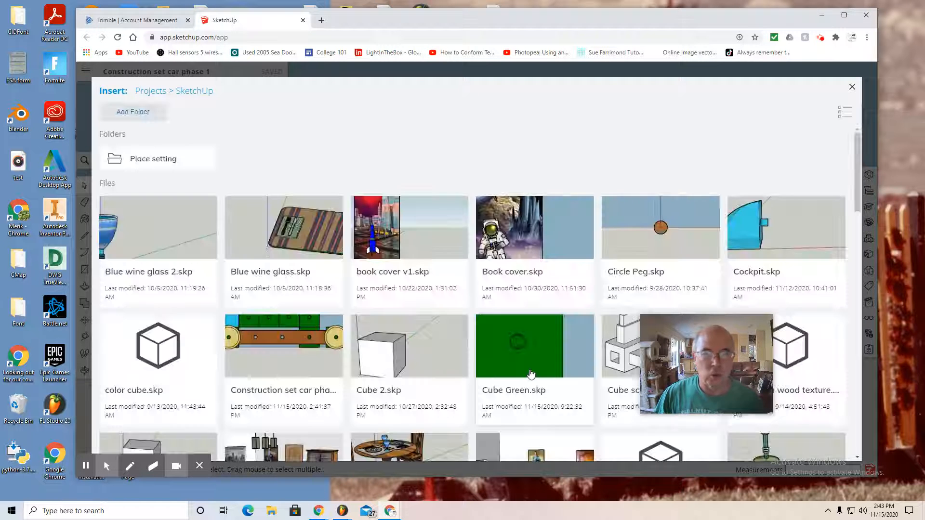
pyautogui.scroll(-6, 511, 367)
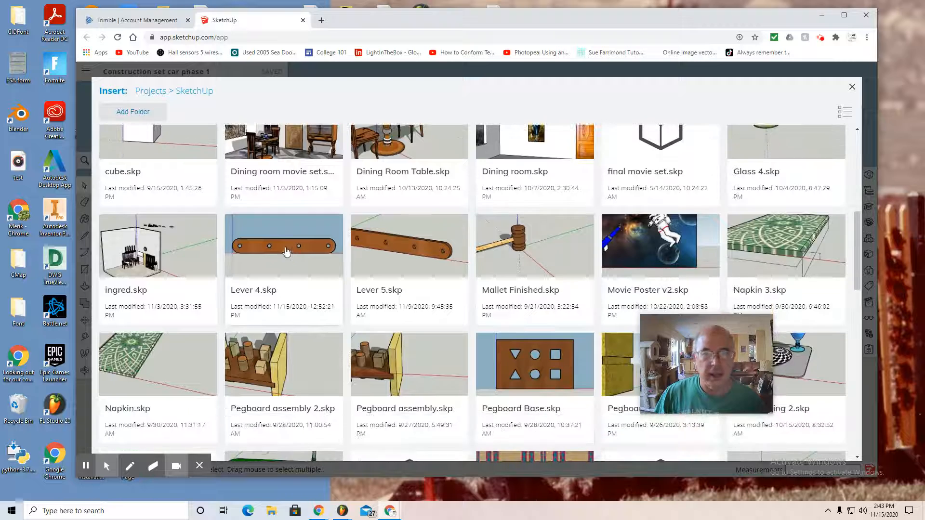
pyautogui.click(276, 238)
pyautogui.click(481, 343)
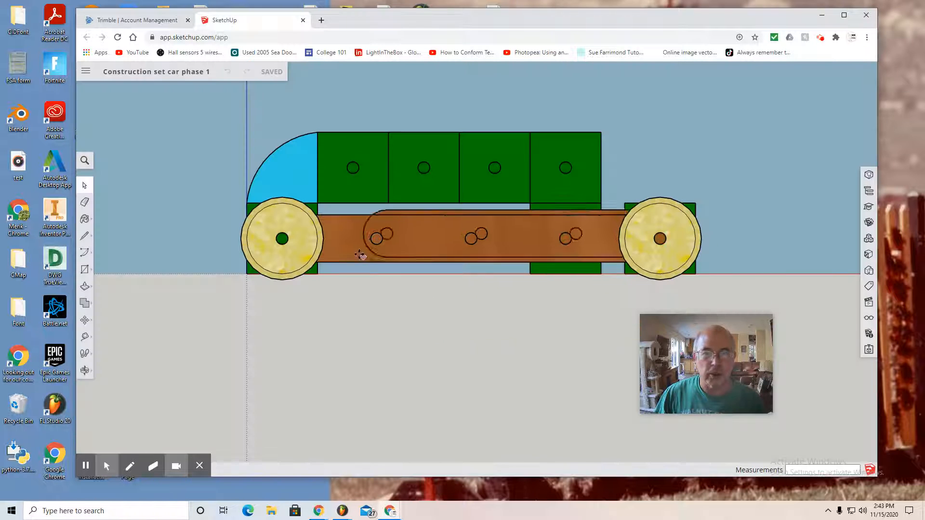
pyautogui.click(344, 118)
# - Move the inserted lever down onto the chassis lever, bringing its front hole roughly over the first open chassis hole behind the front wheel
pyautogui.press('m')
pyautogui.scroll(-1, 390, 367)
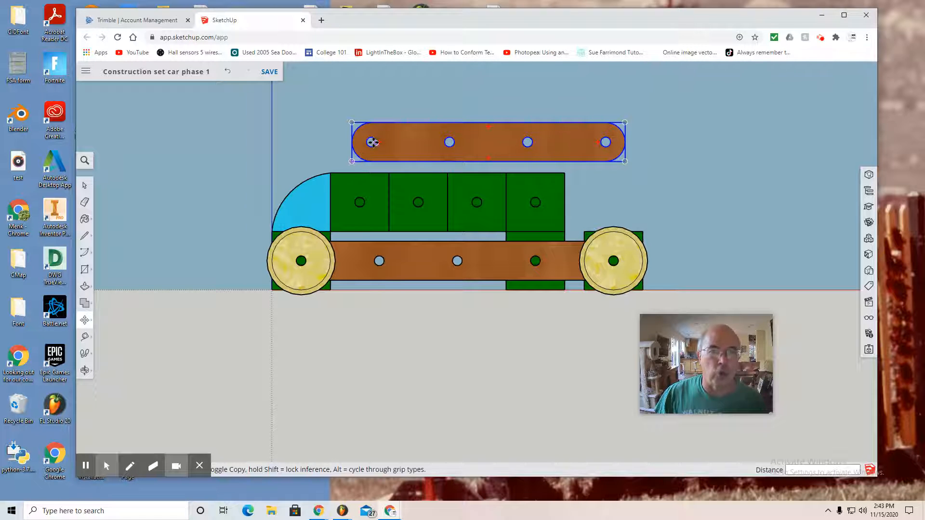
pyautogui.scroll(1, 373, 142)
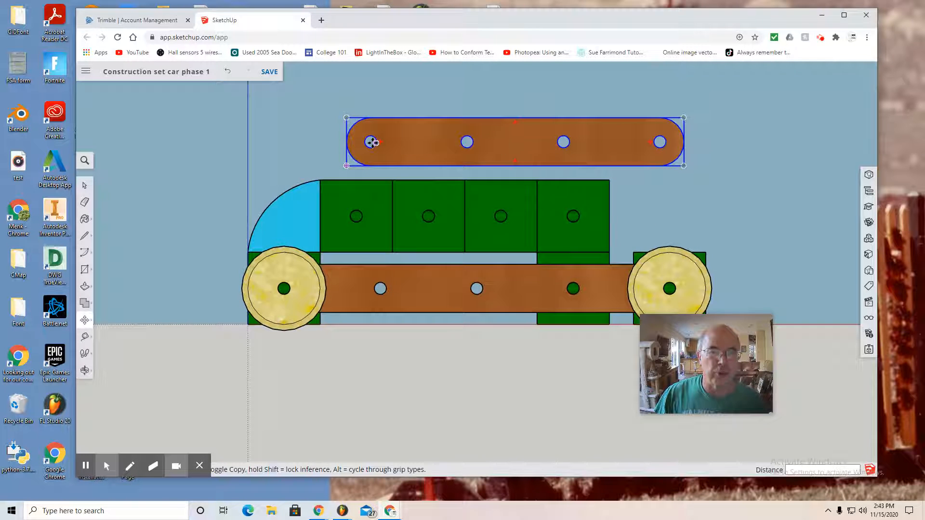
pyautogui.click(85, 320)
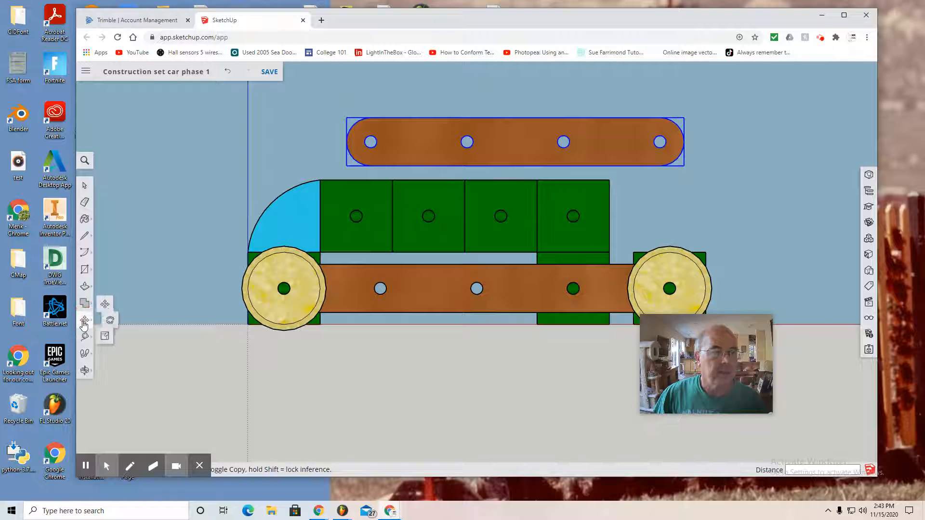
pyautogui.click(109, 301)
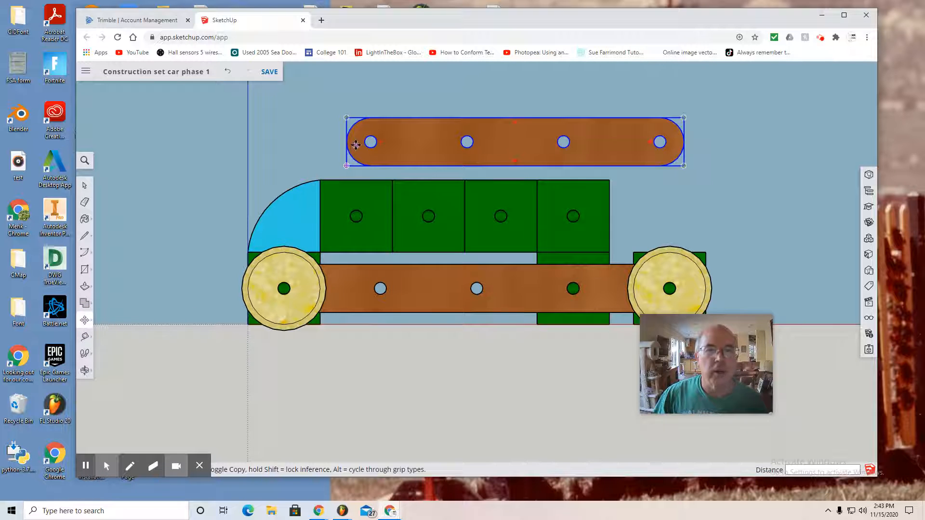
pyautogui.scroll(4, 360, 144)
pyautogui.scroll(-1, 362, 145)
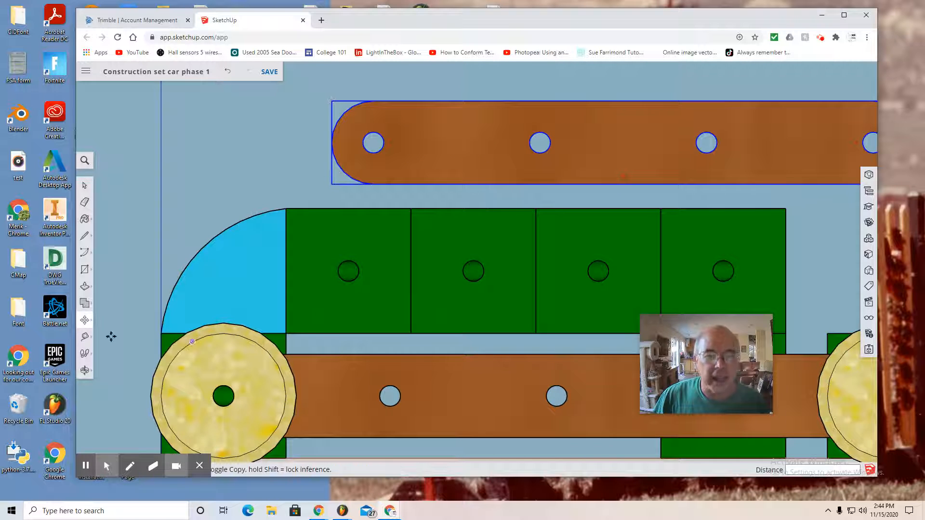
pyautogui.click(362, 141)
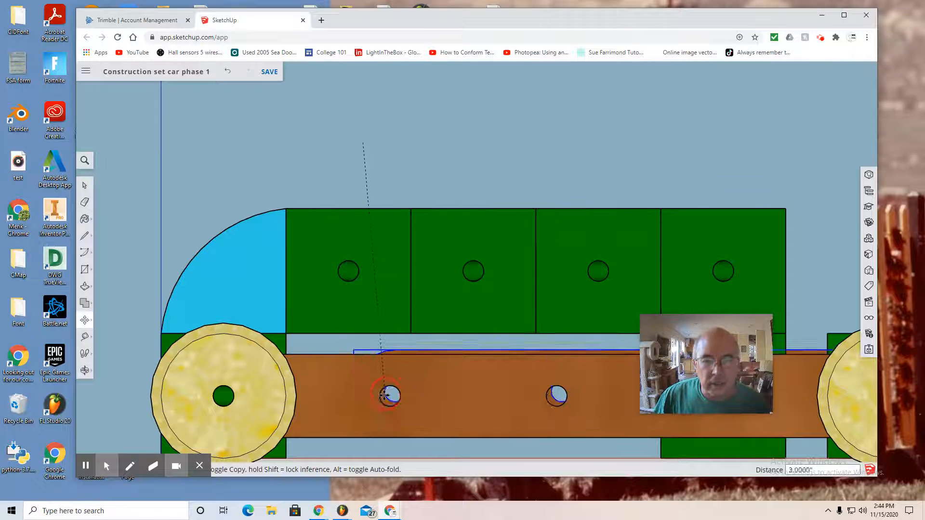
pyautogui.click(380, 396)
# - Fine-tune the lever's position until the edge of its front hole lines up exactly with the chassis hole
pyautogui.scroll(5, 380, 398)
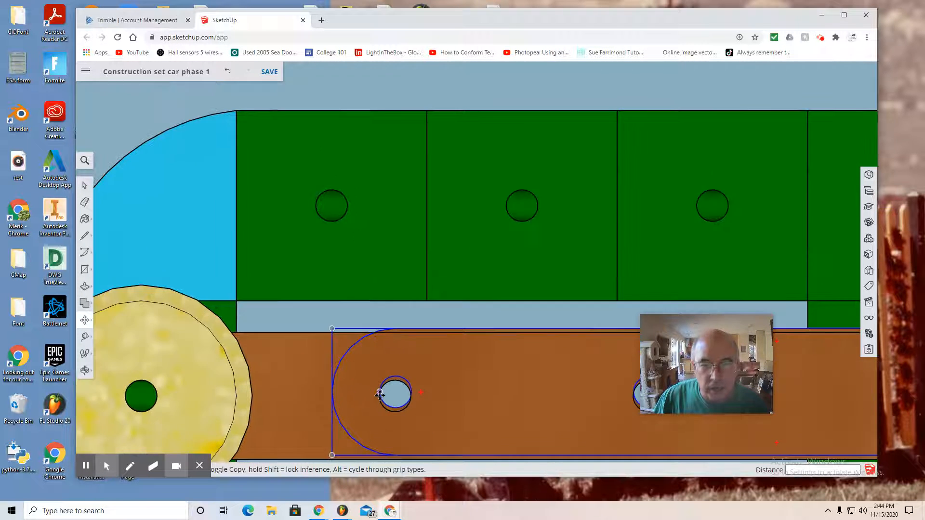
pyautogui.click(379, 391)
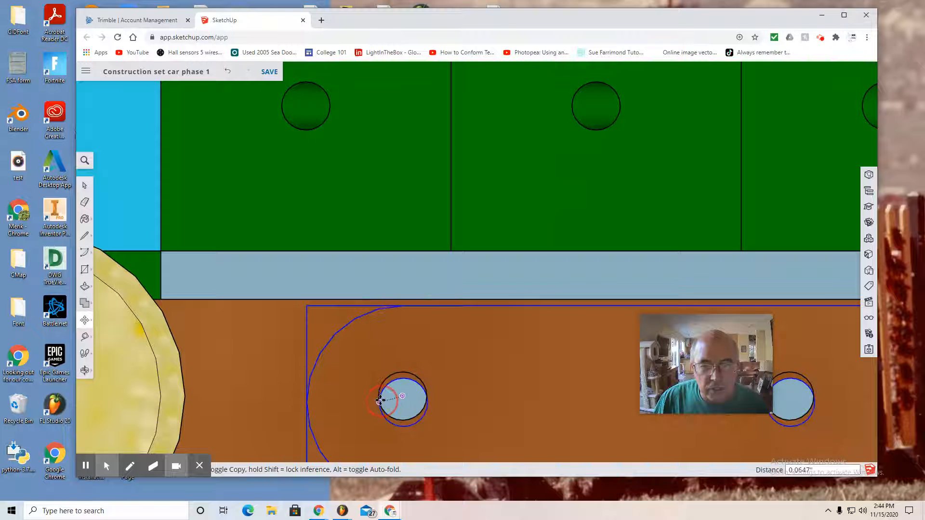
pyautogui.click(381, 396)
pyautogui.scroll(5, 385, 399)
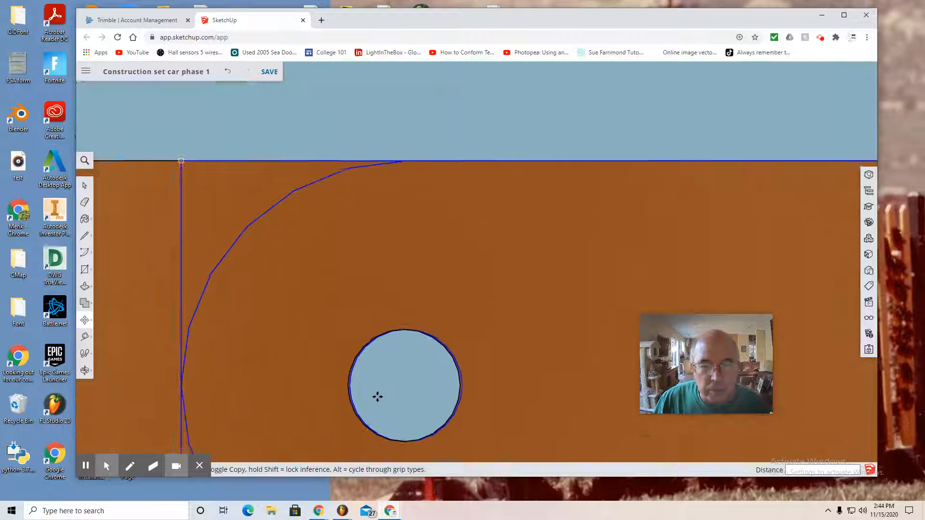
pyautogui.click(337, 383)
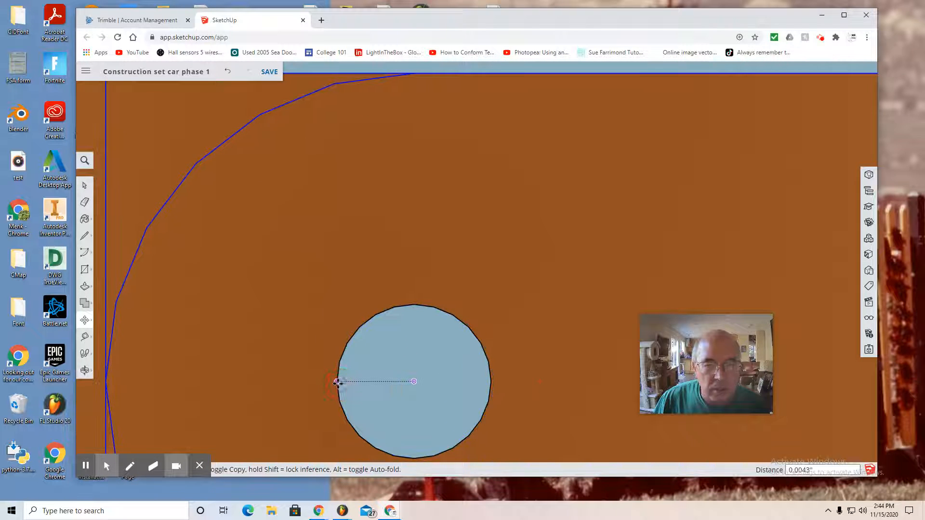
pyautogui.click(336, 382)
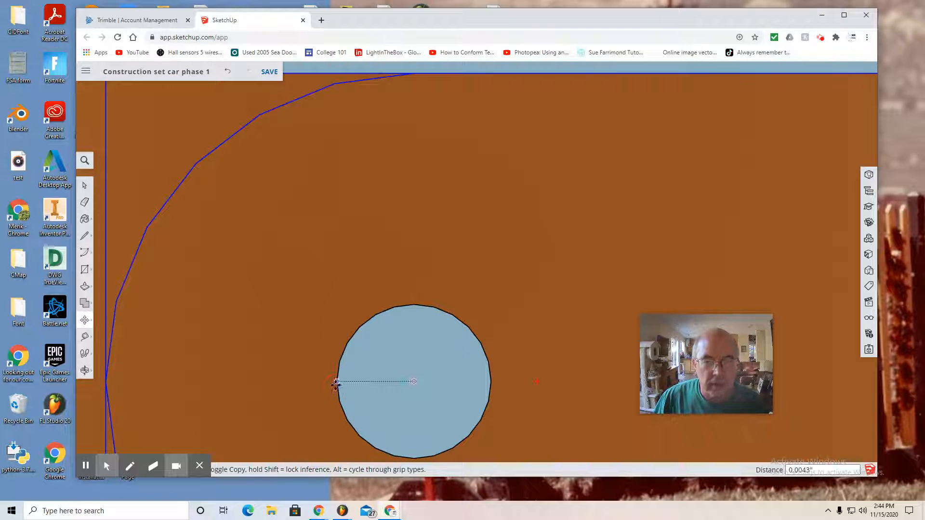
# - Rotate the new lever upward about 30 degrees around the center of its front hole
pyautogui.scroll(-2, 401, 406)
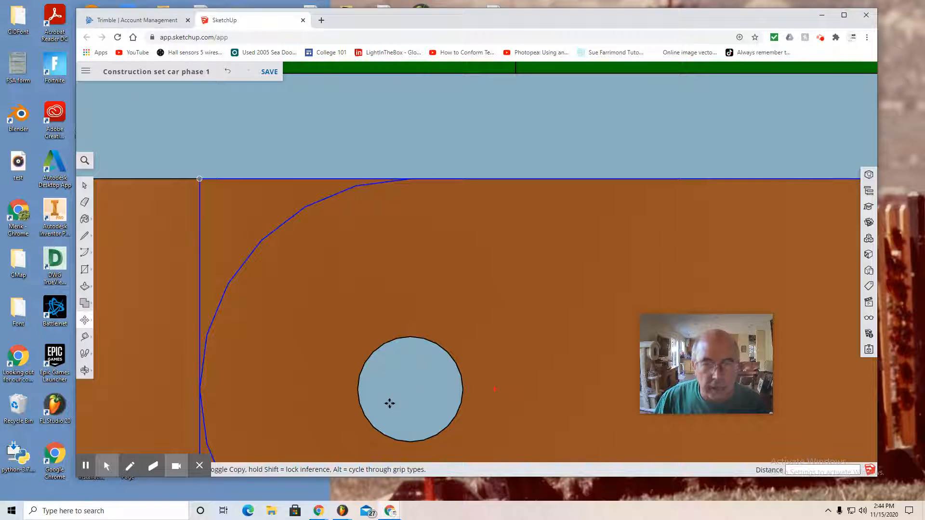
pyautogui.scroll(-4, 389, 403)
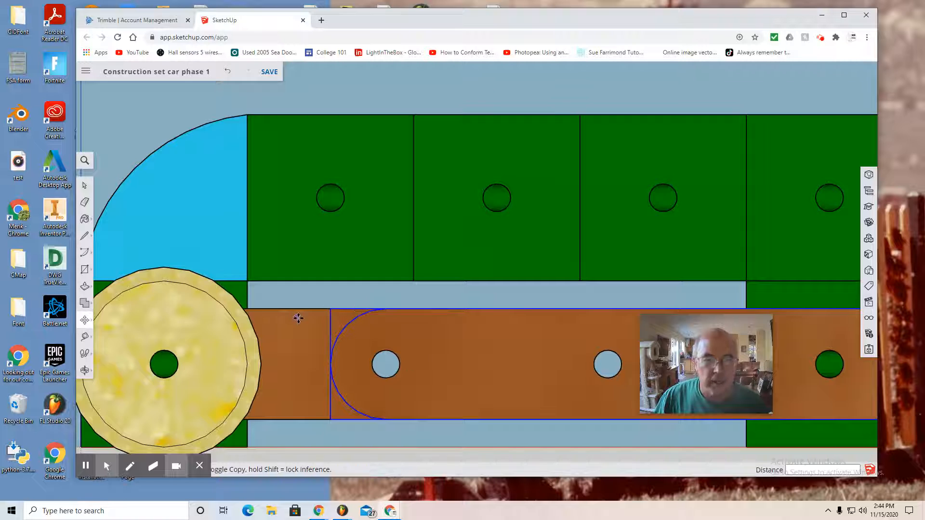
pyautogui.scroll(-2, 299, 318)
pyautogui.moveTo(86, 321)
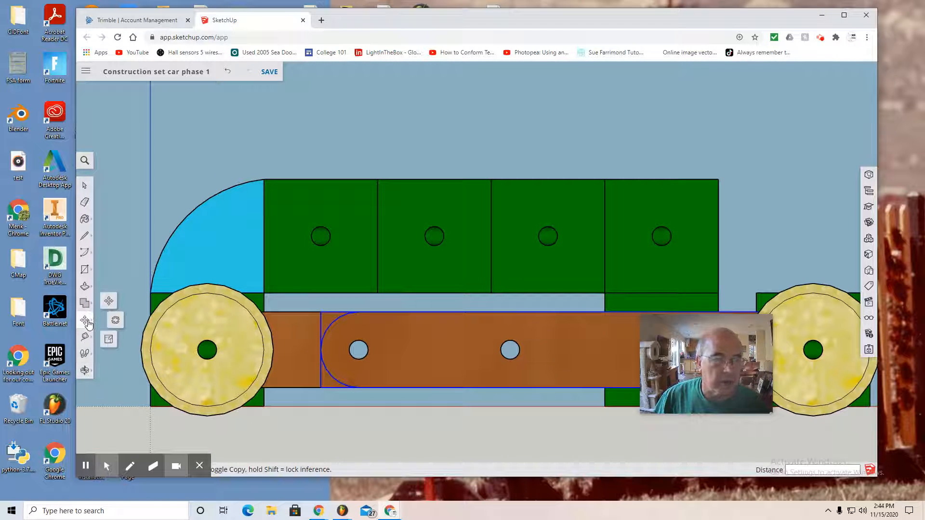
pyautogui.click(115, 323)
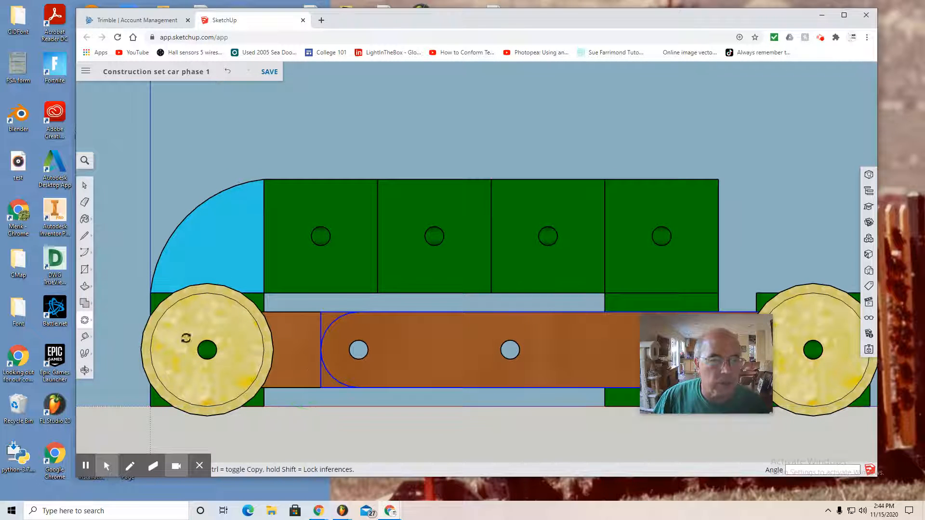
pyautogui.scroll(4, 357, 350)
pyautogui.scroll(1, 361, 350)
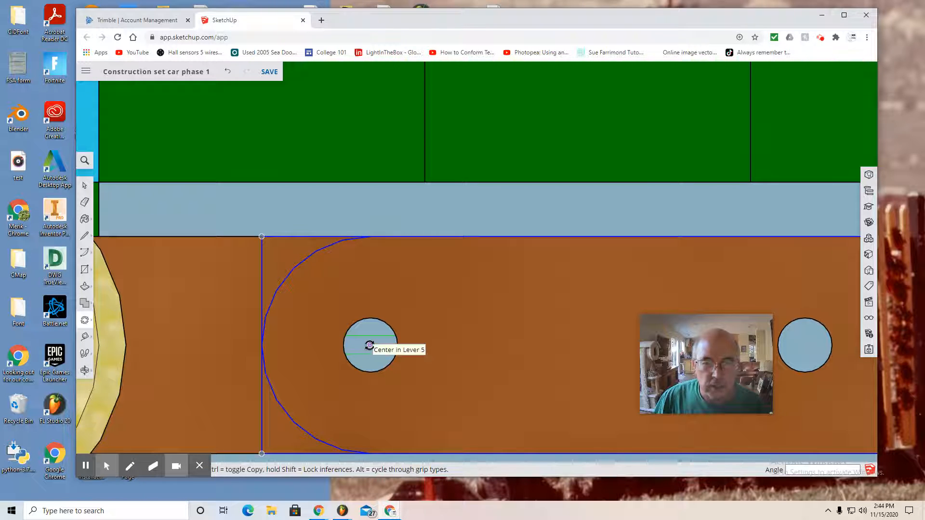
pyautogui.click(369, 345)
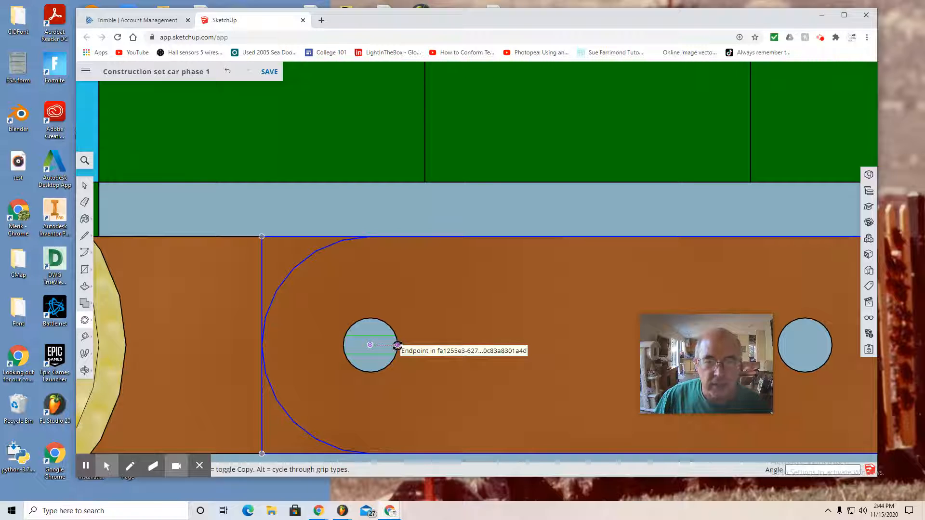
pyautogui.click(397, 345)
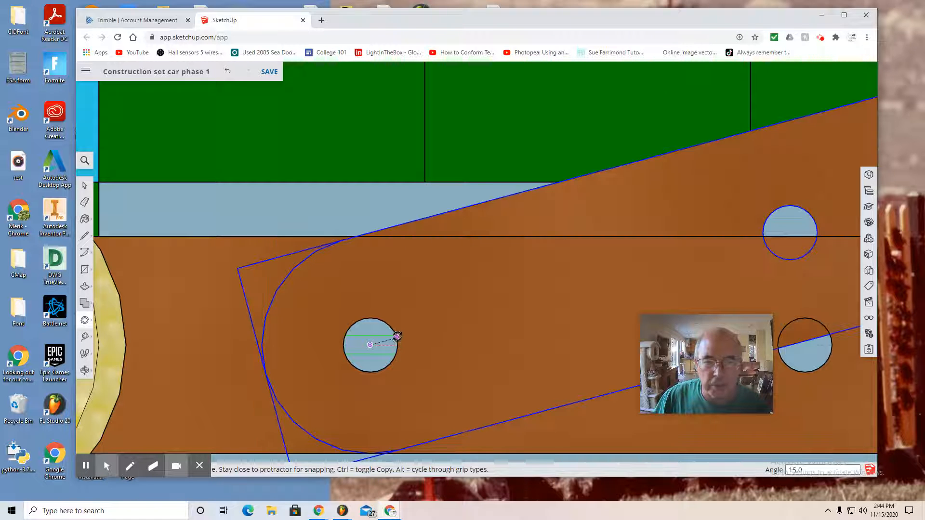
pyautogui.scroll(-8, 395, 338)
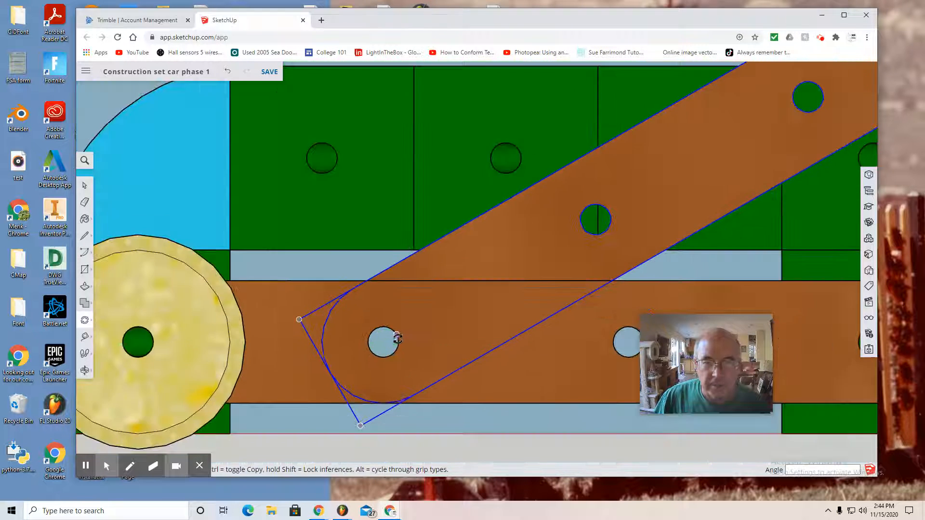
pyautogui.click(380, 400)
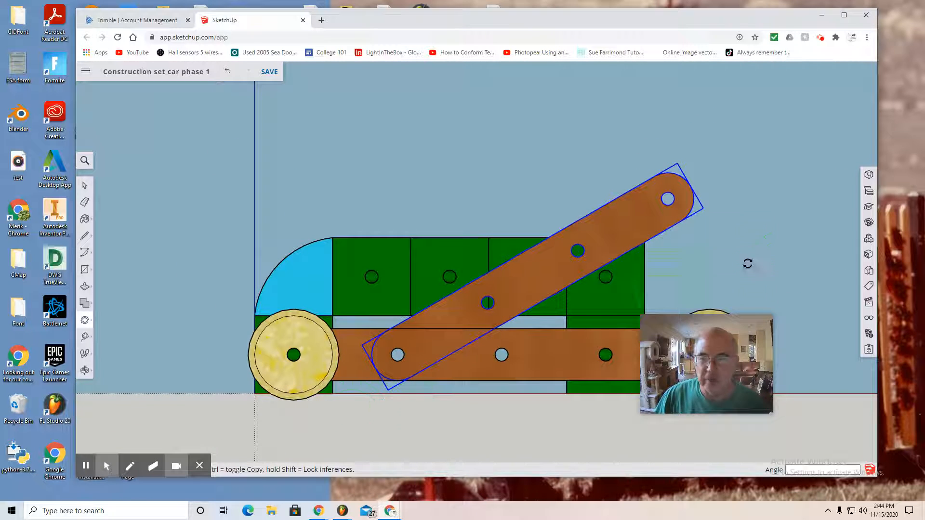
# - Move the angled lever 0.25" outward along the green axis in top view, so it sits against the chassis lever's outer face
pyautogui.click(869, 308)
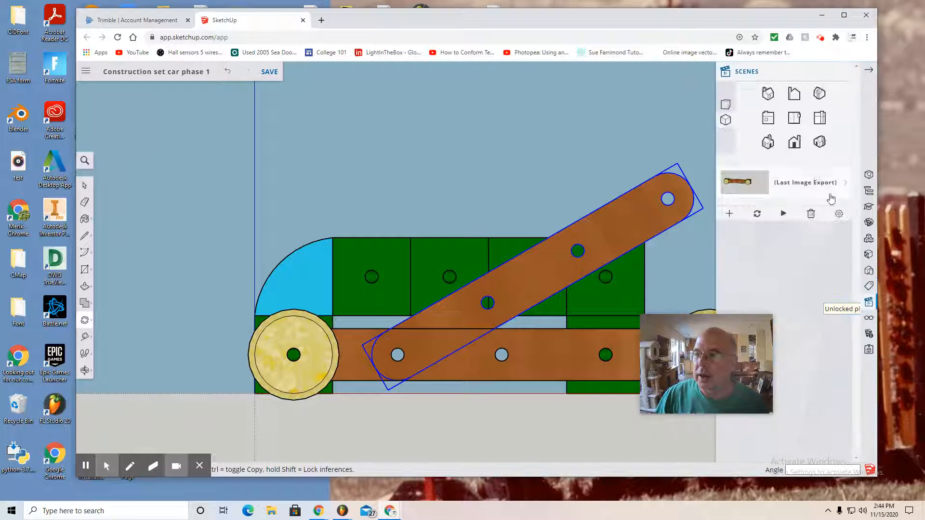
pyautogui.click(771, 124)
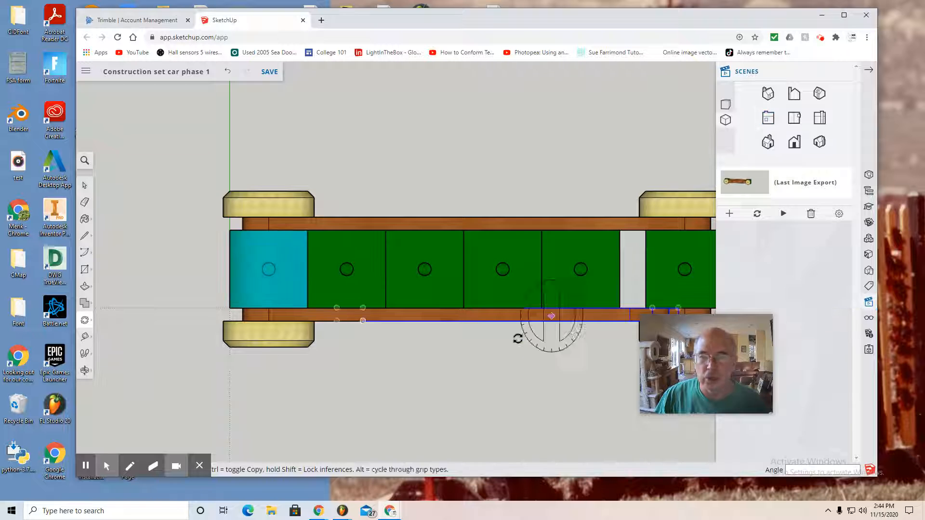
pyautogui.click(84, 321)
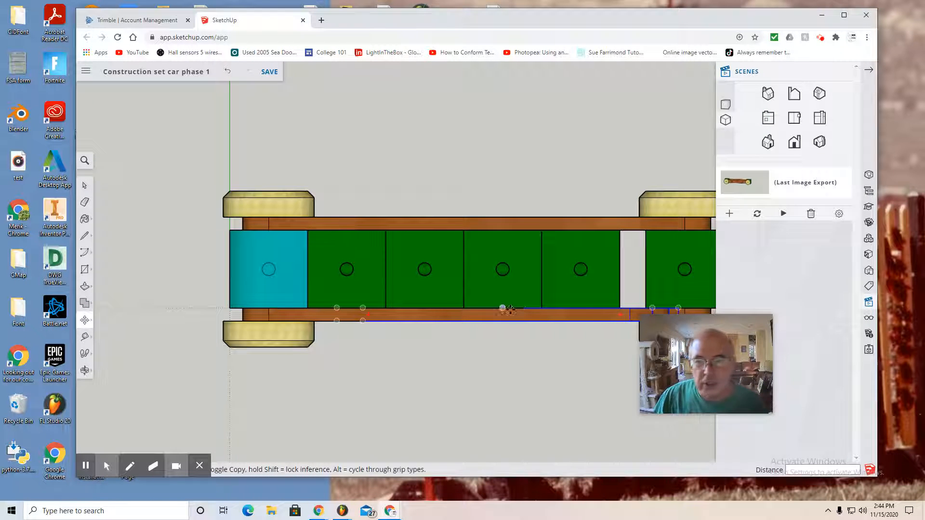
pyautogui.scroll(-2, 527, 309)
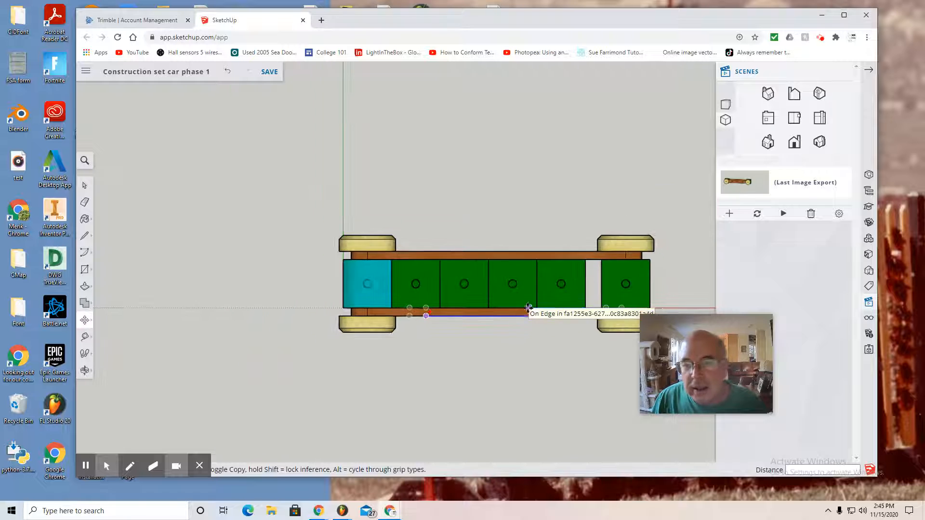
pyautogui.scroll(4, 528, 308)
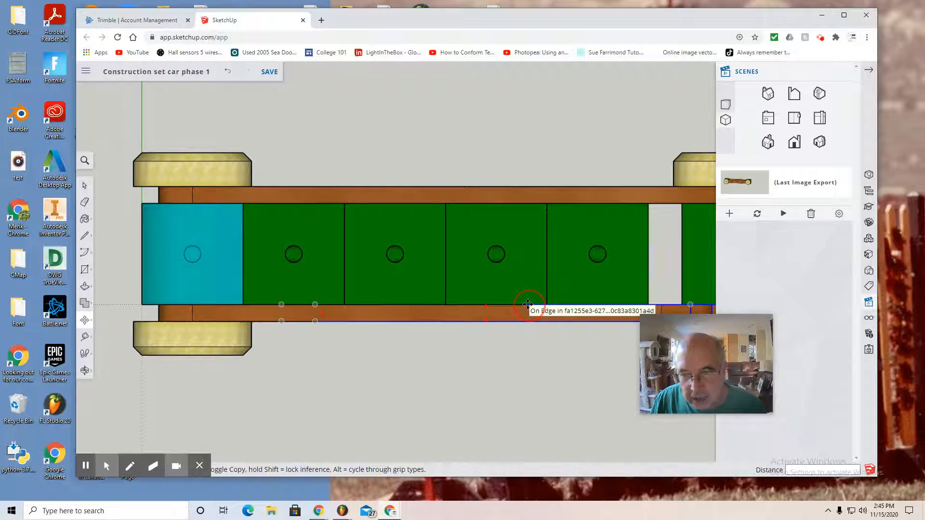
pyautogui.click(528, 305)
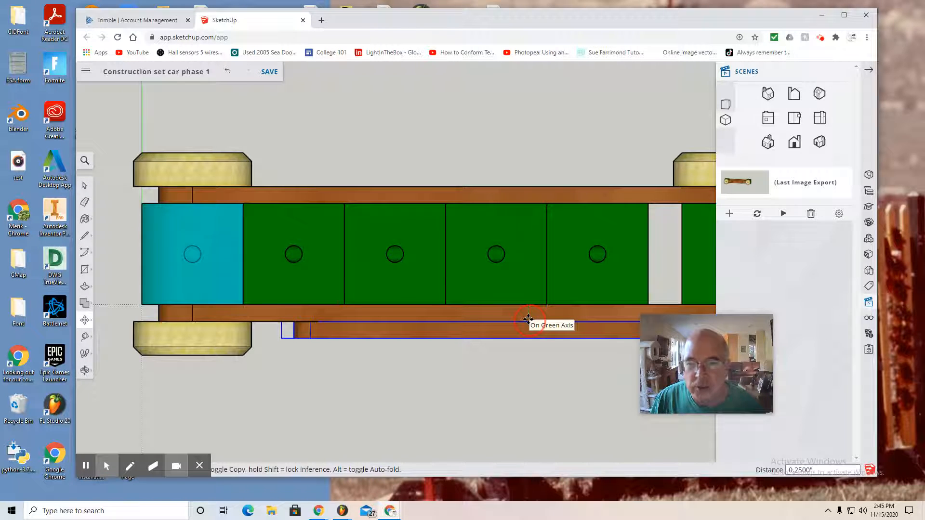
pyautogui.click(528, 318)
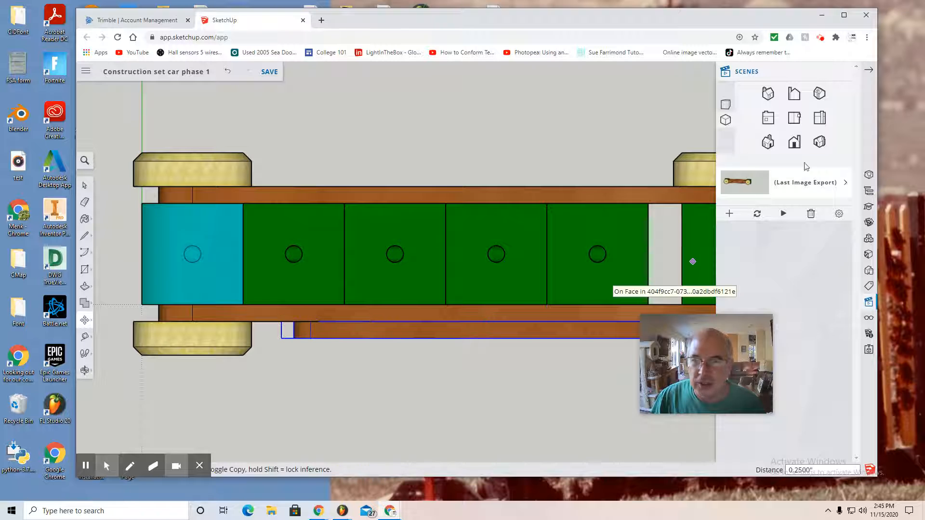
pyautogui.click(794, 142)
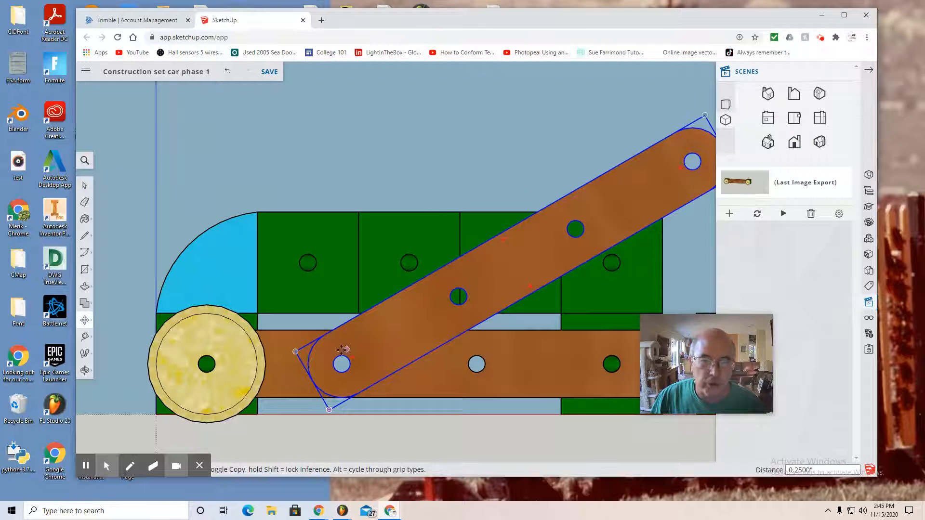
pyautogui.scroll(-5, 402, 370)
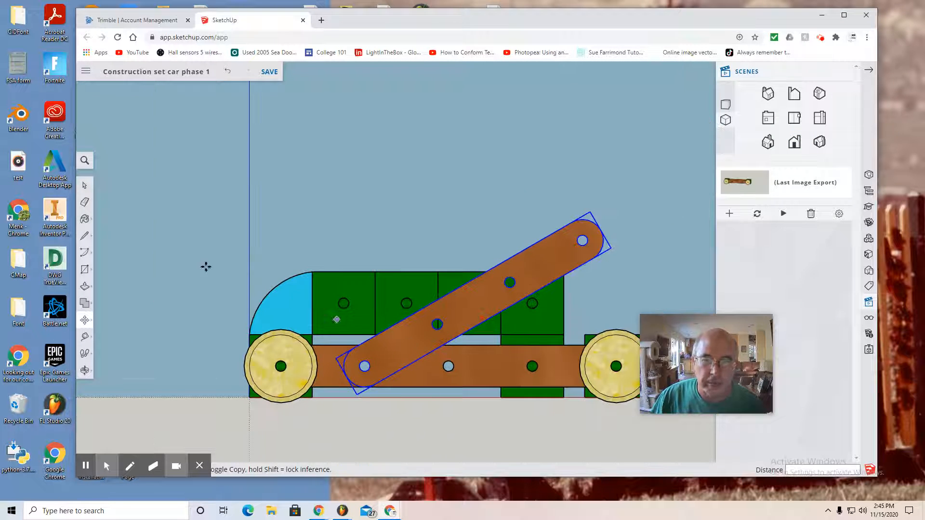
pyautogui.click(84, 186)
pyautogui.click(180, 223)
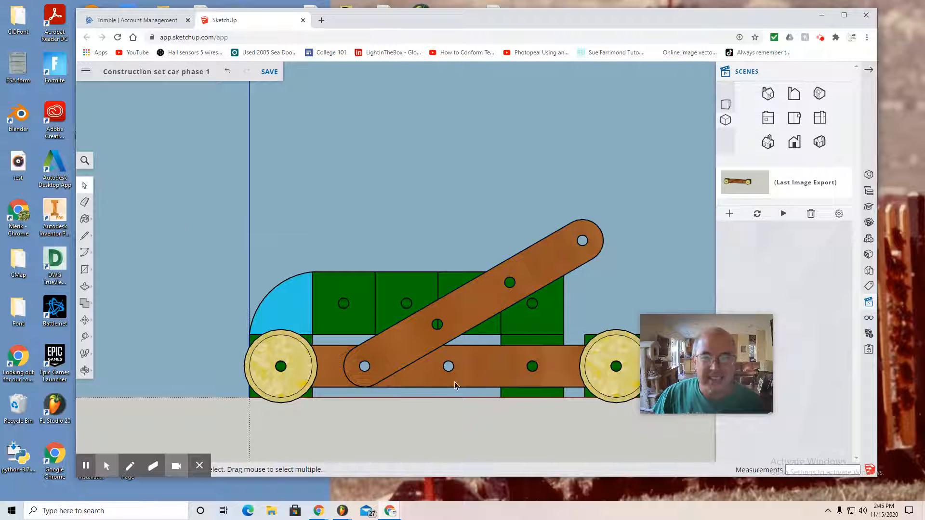
# - Duplicate the angled lever and place the copy directly above the car
pyautogui.click(400, 348)
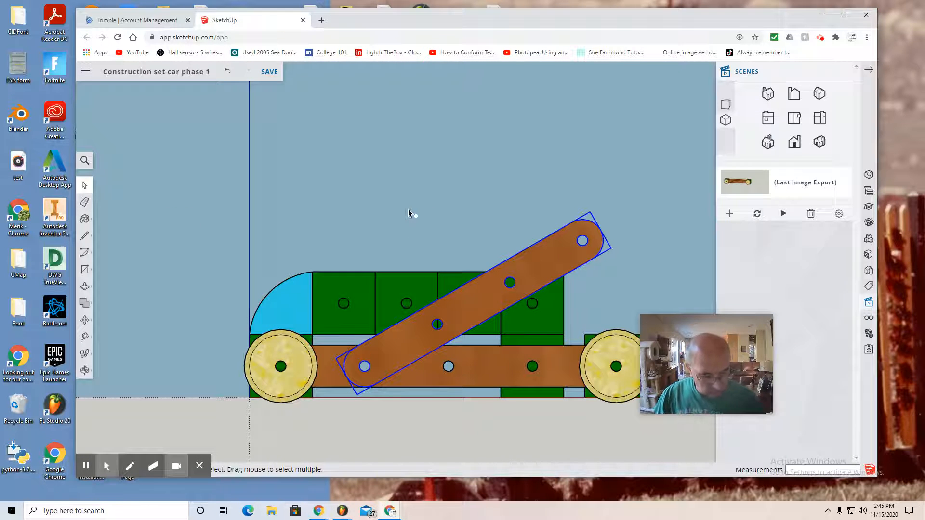
pyautogui.hotkey('ctrl', 'v')
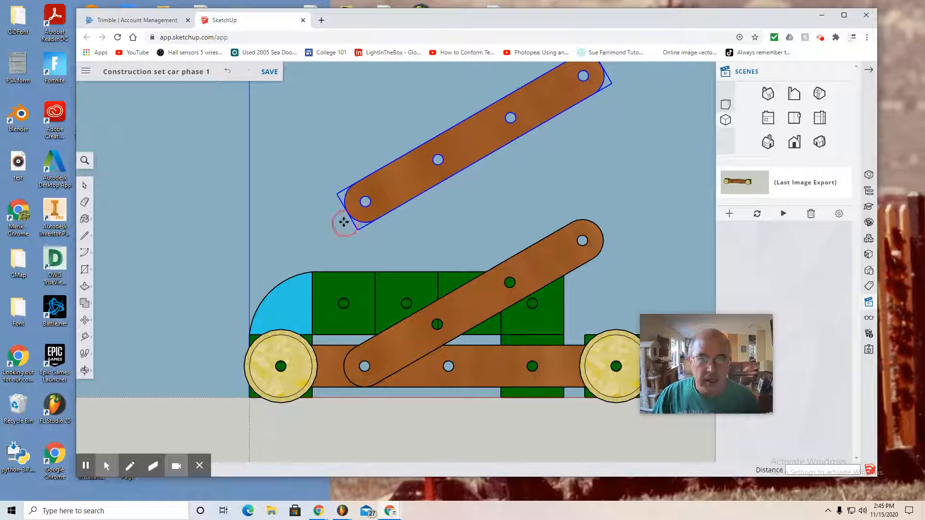
pyautogui.click(343, 221)
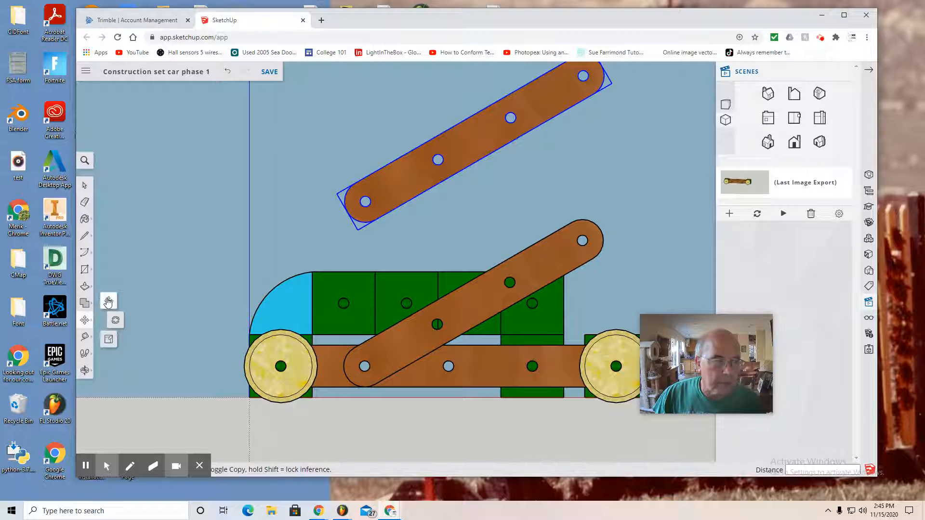
# - Move the copied lever onto the original, matching the edge of its front hole to the same point on the original's hole
pyautogui.scroll(2, 355, 203)
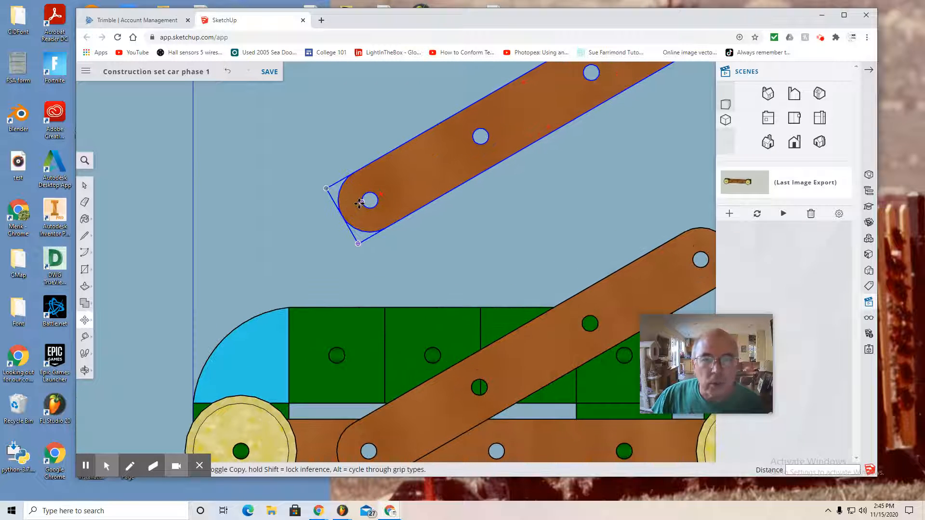
pyautogui.click(361, 201)
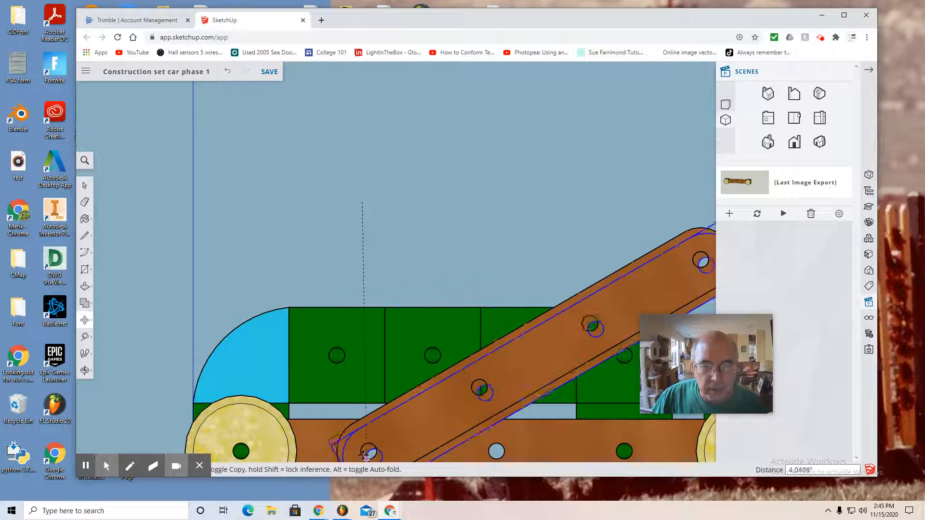
pyautogui.scroll(2, 356, 451)
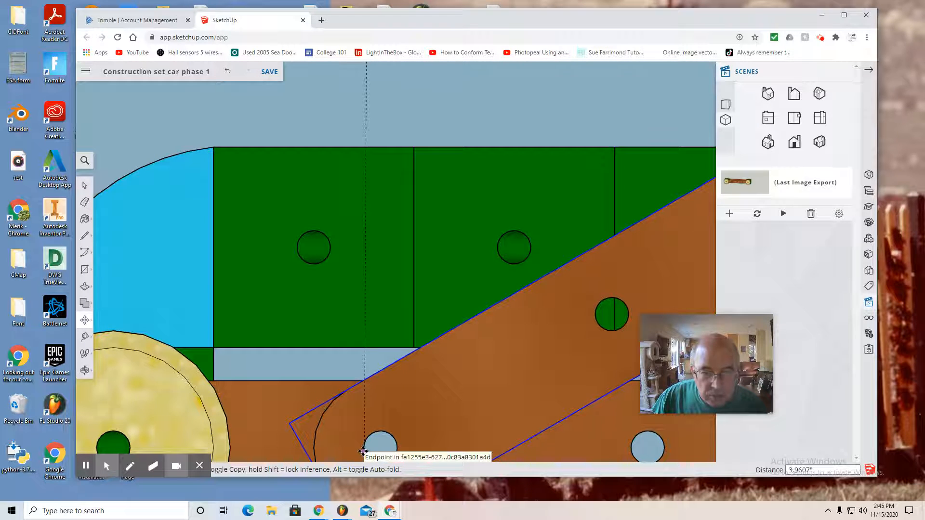
pyautogui.scroll(-3, 403, 299)
pyautogui.scroll(-2, 398, 276)
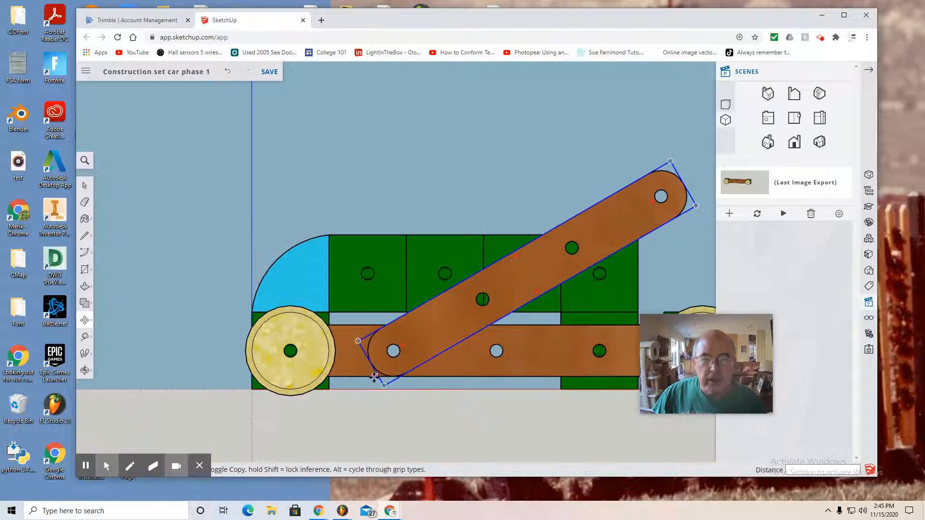
pyautogui.scroll(3, 391, 366)
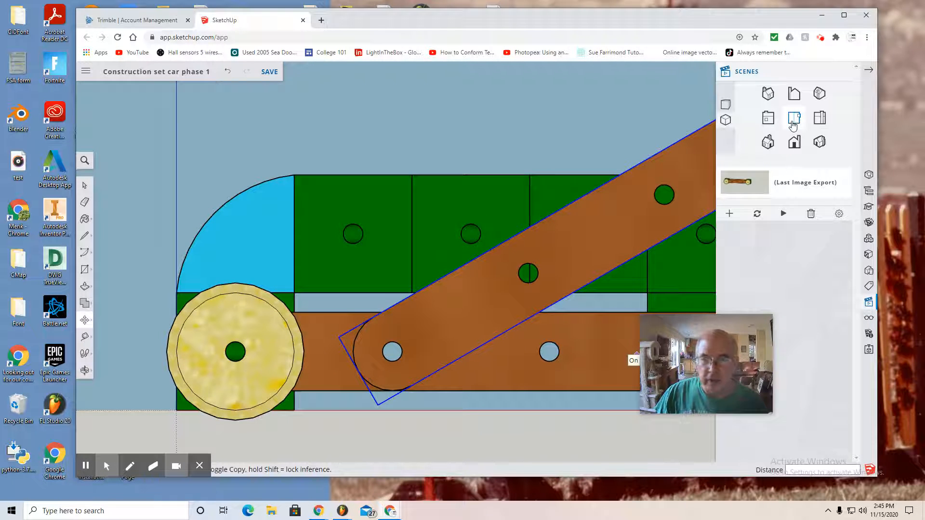
# - Move the copied lever 2.25" across the car in top view, against the outer face of the opposite chassis lever
pyautogui.click(793, 121)
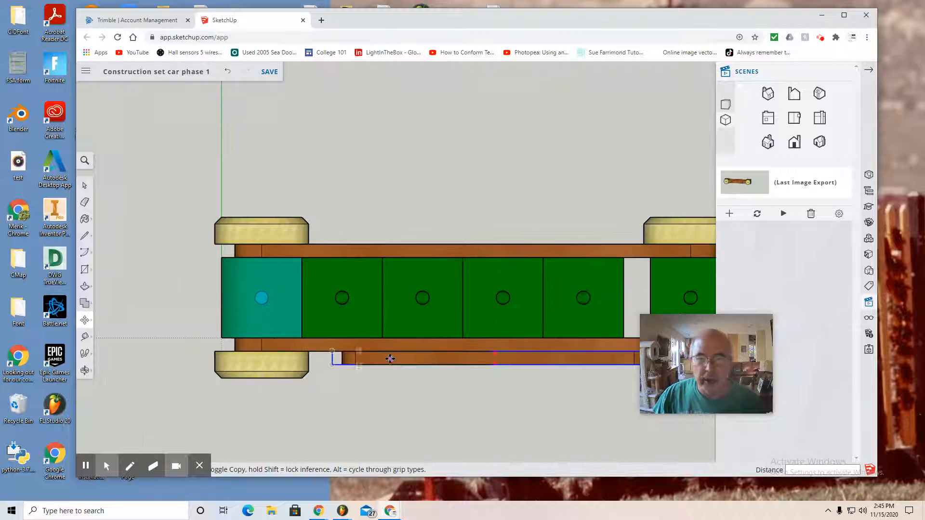
pyautogui.click(476, 352)
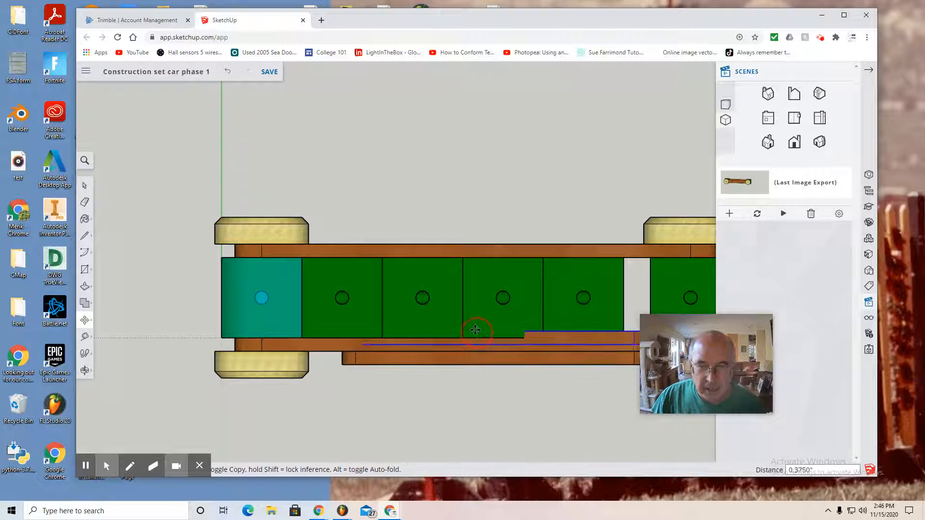
pyautogui.moveTo(475, 313); pyautogui.dragTo(479, 231)
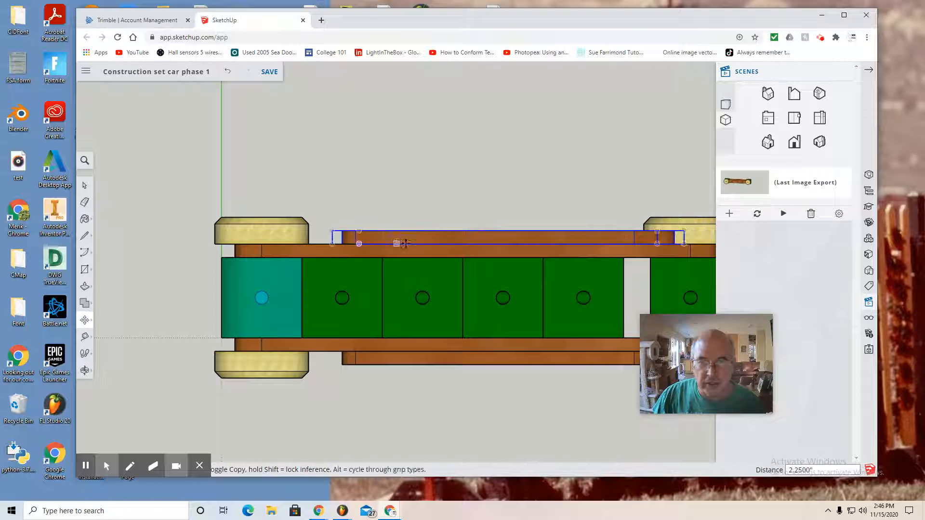
pyautogui.click(794, 142)
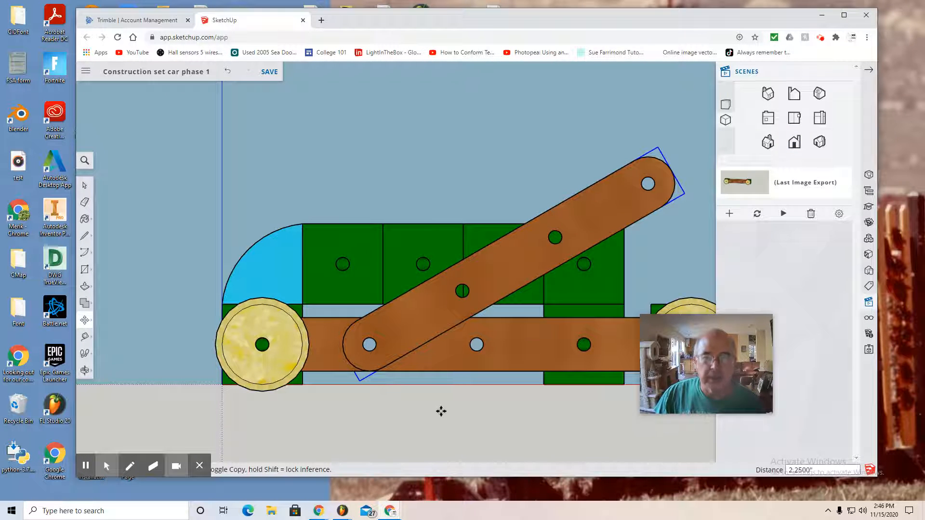
pyautogui.scroll(-2, 439, 408)
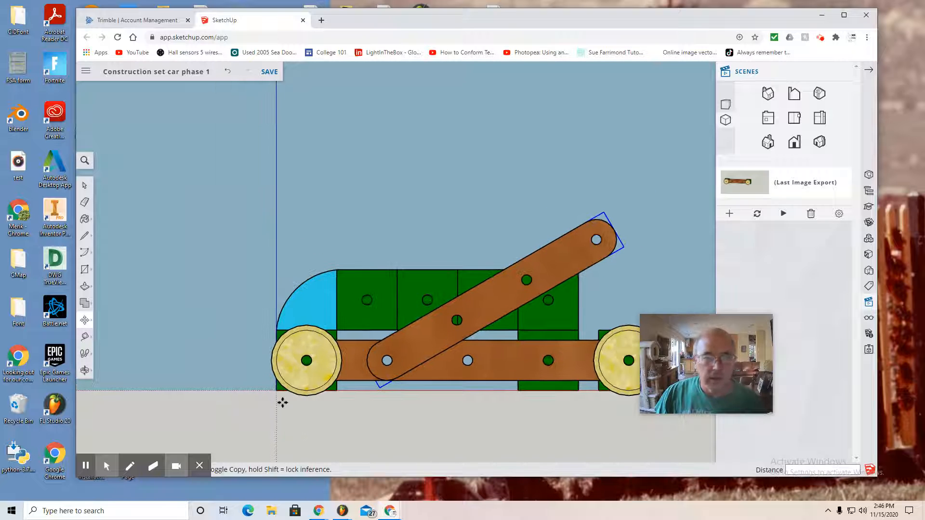
# - Insert Screw Red.skp from the SketchUp project folder as a component and place it below the car near the front wheel
pyautogui.click(85, 370)
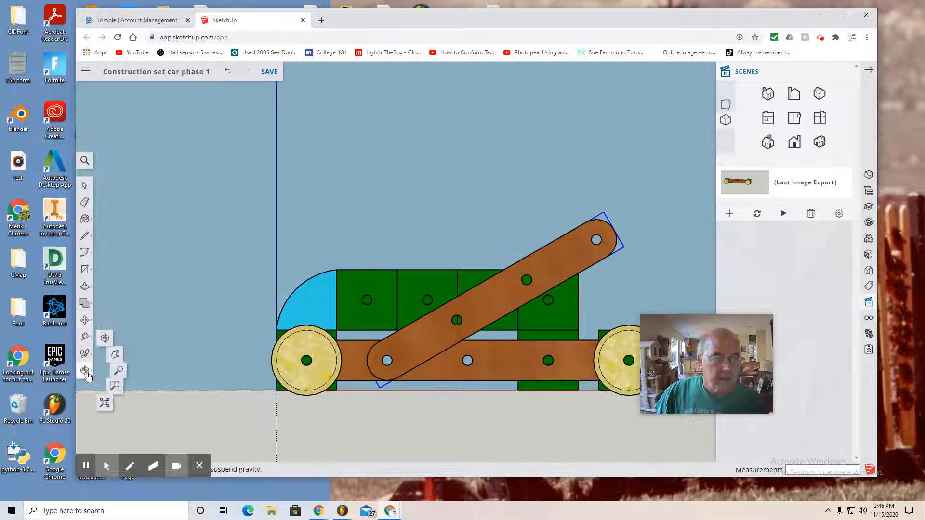
pyautogui.click(120, 356)
pyautogui.moveTo(439, 433); pyautogui.dragTo(352, 318)
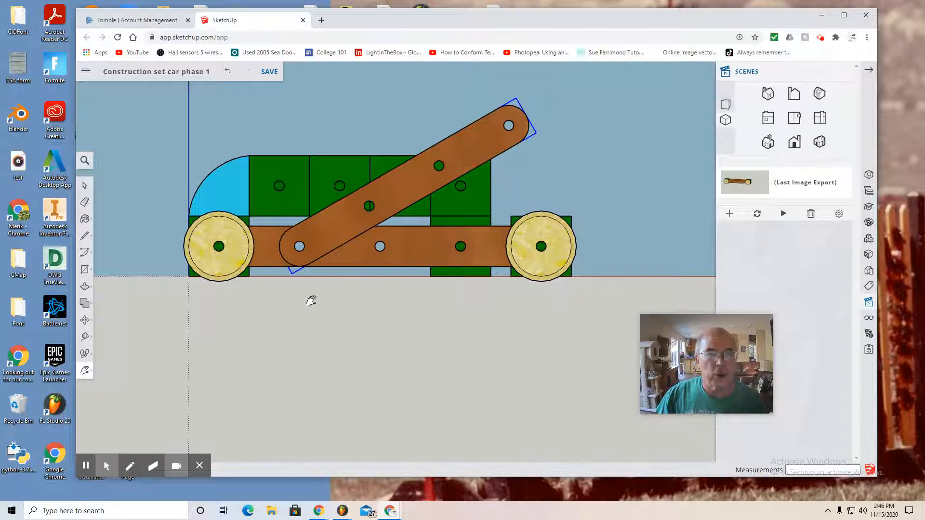
pyautogui.click(85, 72)
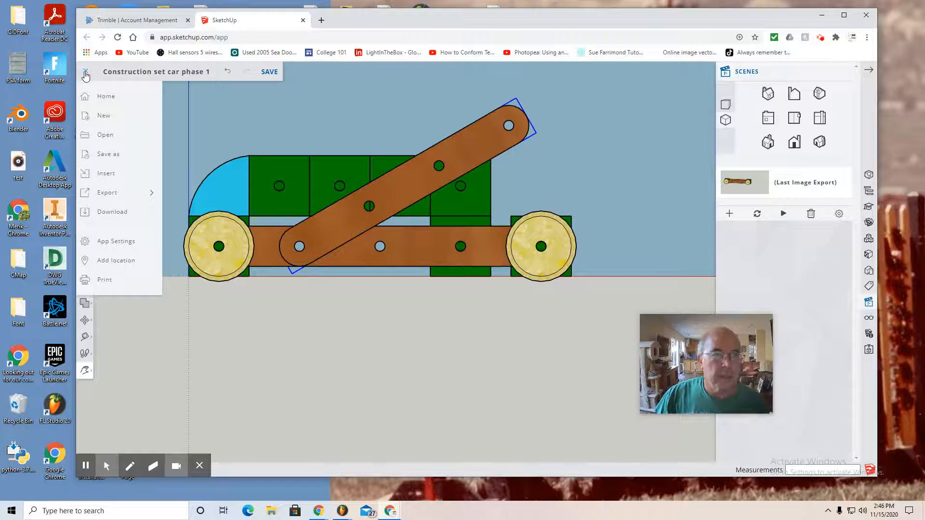
pyautogui.click(98, 174)
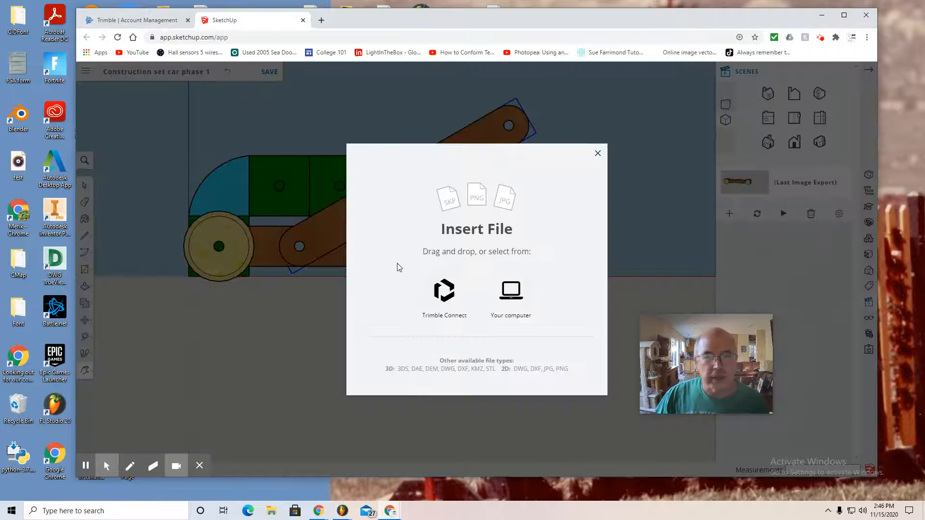
pyautogui.click(444, 291)
pyautogui.click(168, 172)
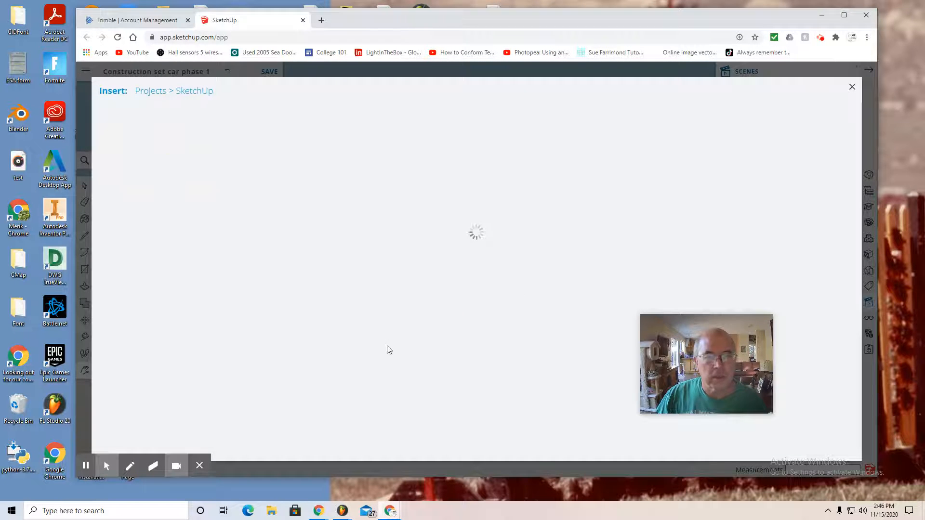
pyautogui.scroll(-9, 385, 342)
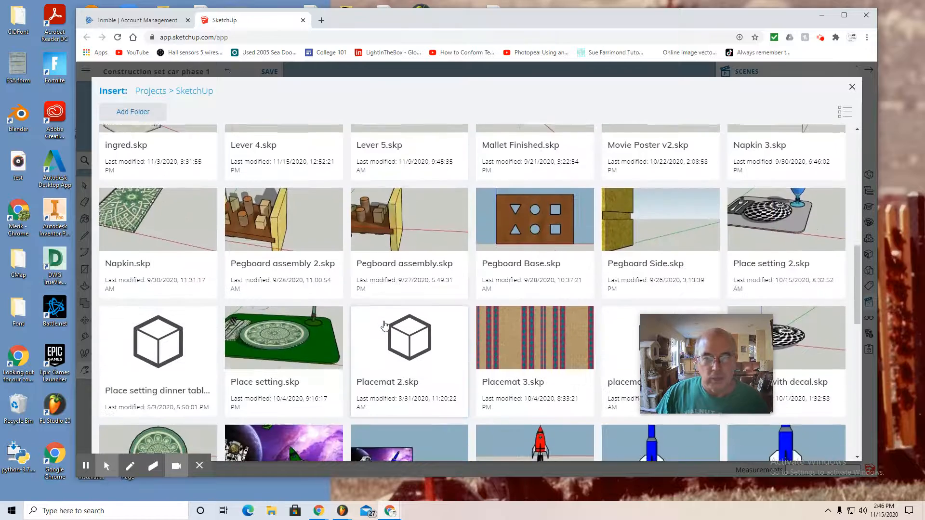
pyautogui.scroll(-6, 384, 325)
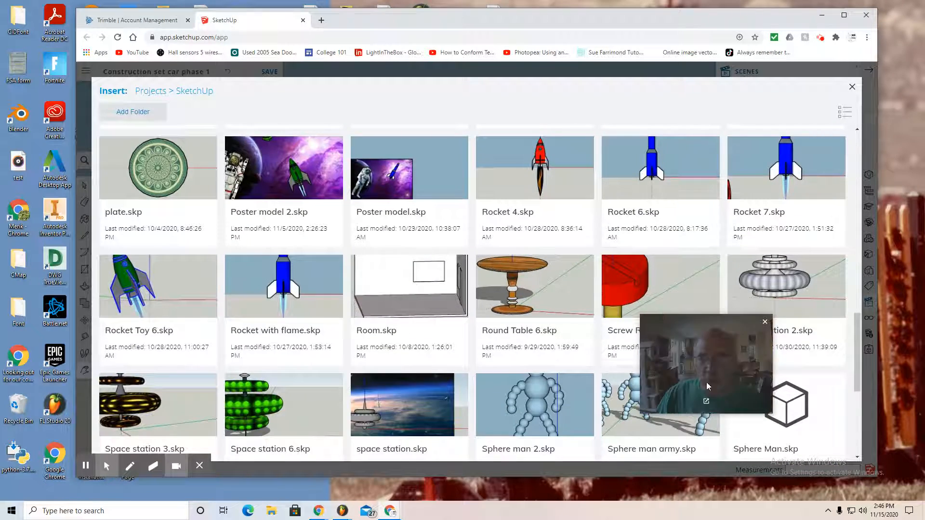
pyautogui.click(695, 346)
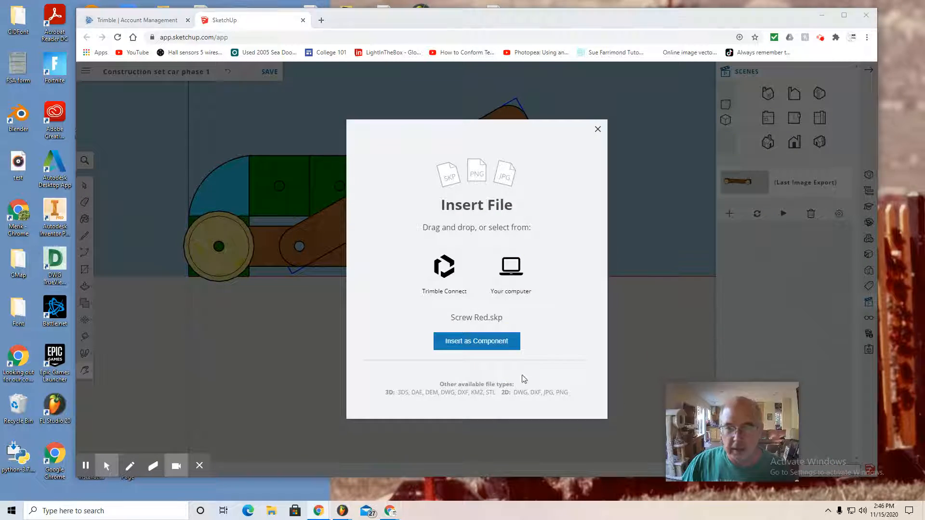
pyautogui.click(501, 343)
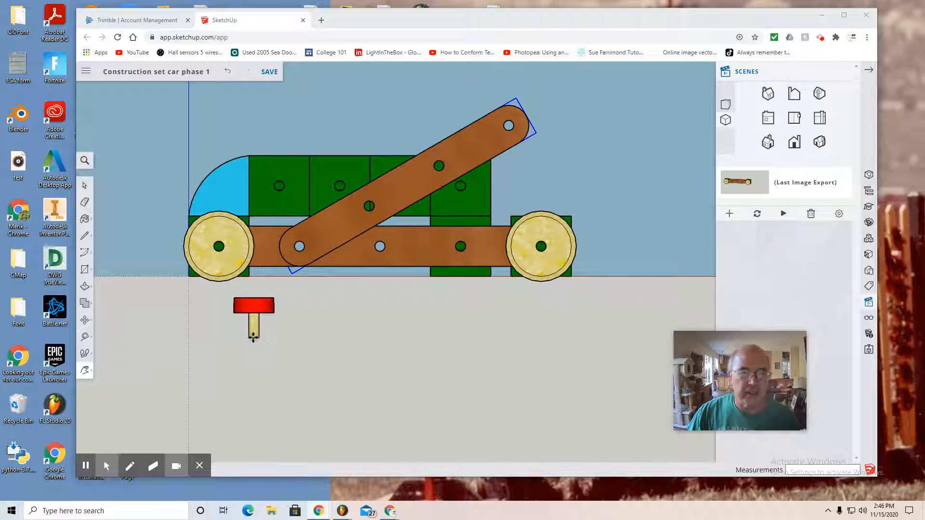
pyautogui.click(253, 337)
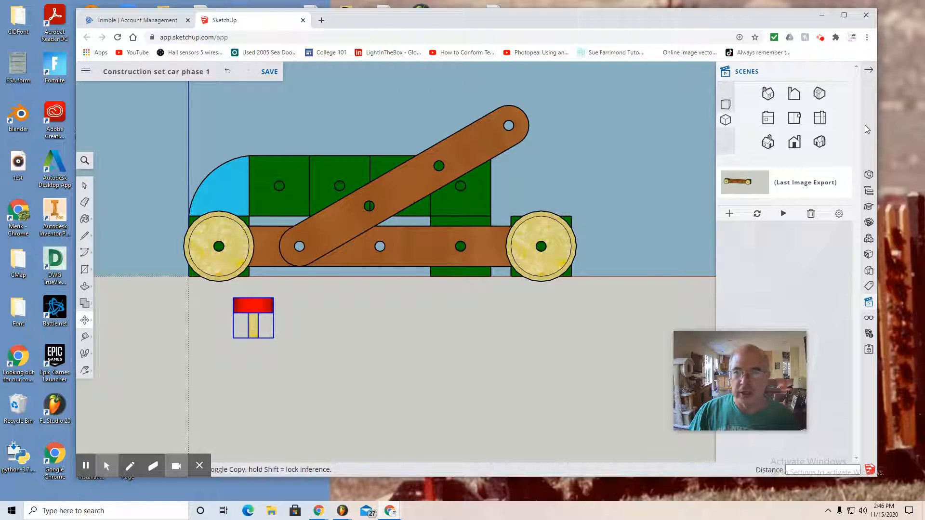
# - Rotate the red screw 90° about its lower corner in an end-on view so its head faces outward from the car's side
pyautogui.click(820, 121)
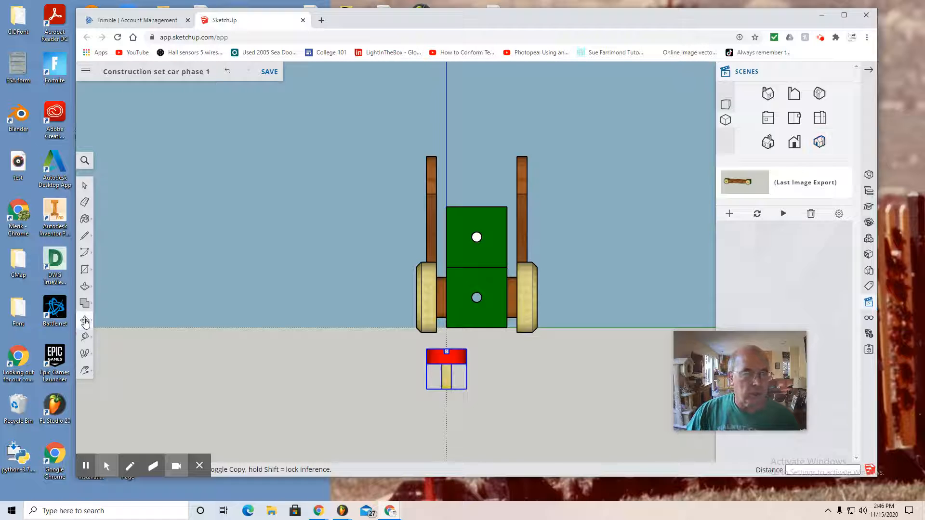
pyautogui.click(85, 319)
pyautogui.click(115, 320)
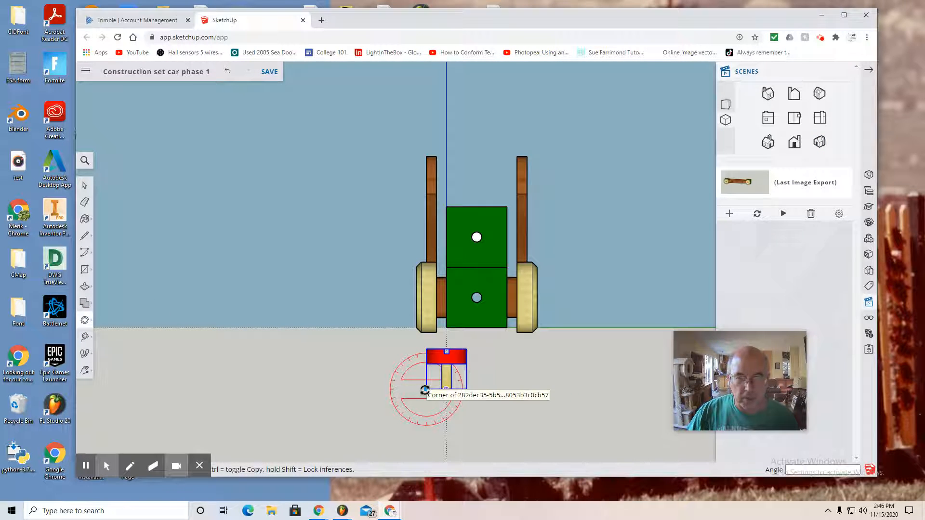
pyautogui.click(424, 389)
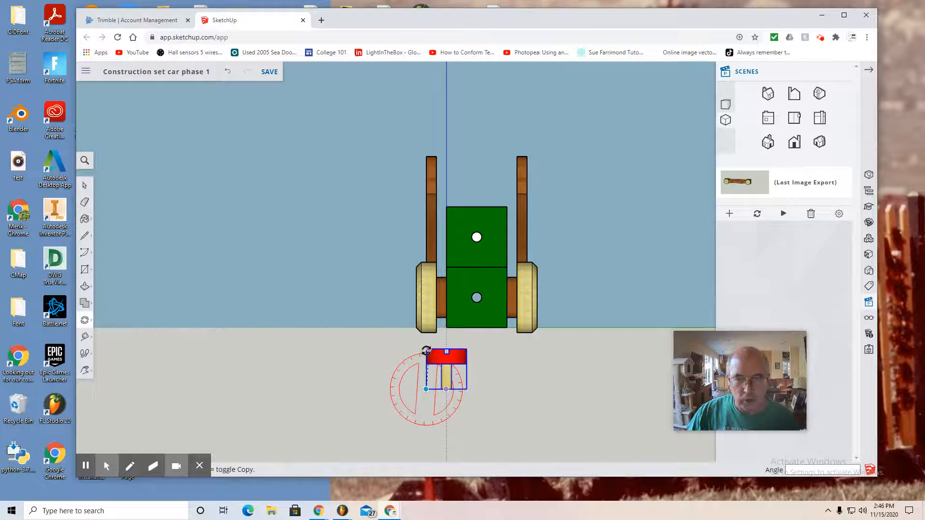
pyautogui.scroll(2, 423, 347)
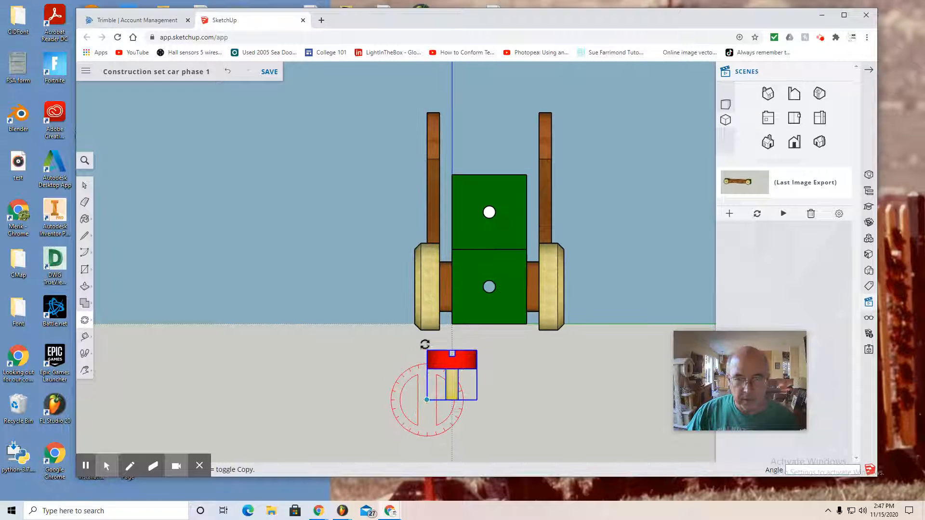
pyautogui.click(420, 349)
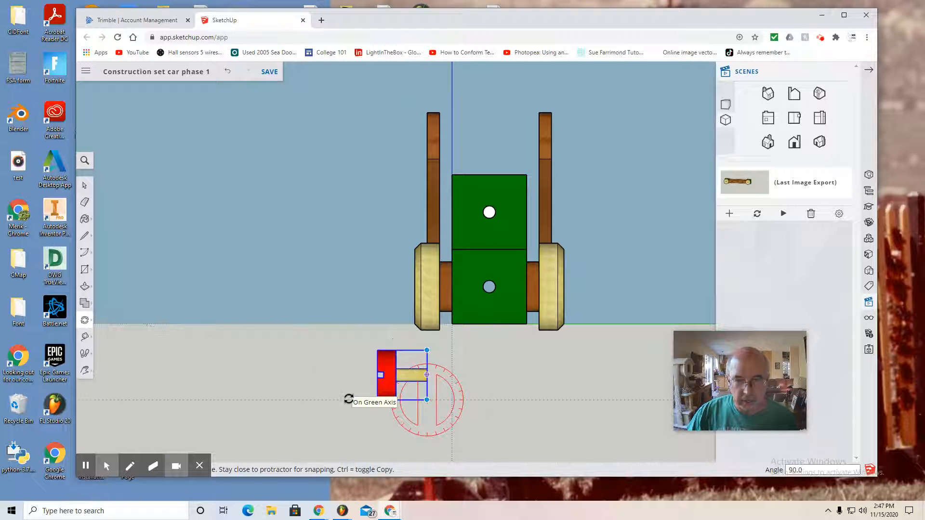
pyautogui.click(348, 398)
pyautogui.scroll(-2, 457, 407)
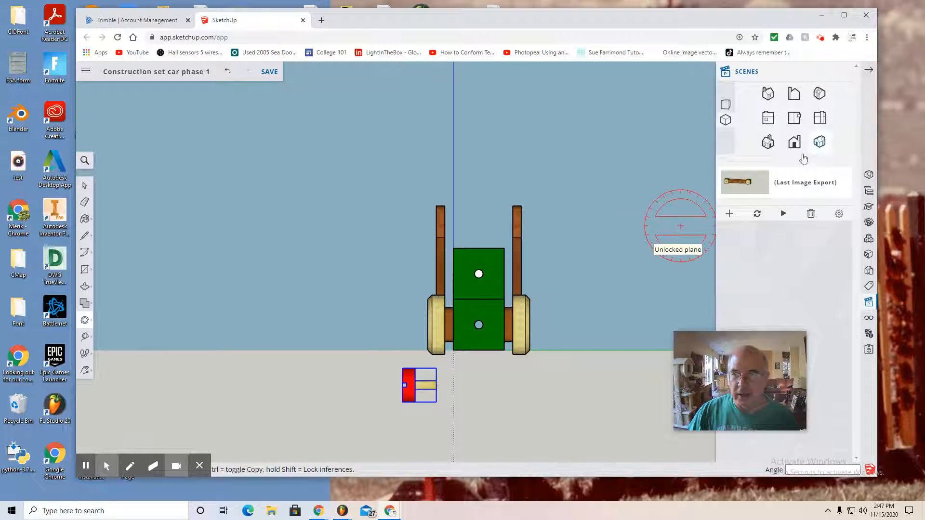
# - Move the red screw by its center point onto the center of the front wheel's hole in front view
pyautogui.click(794, 142)
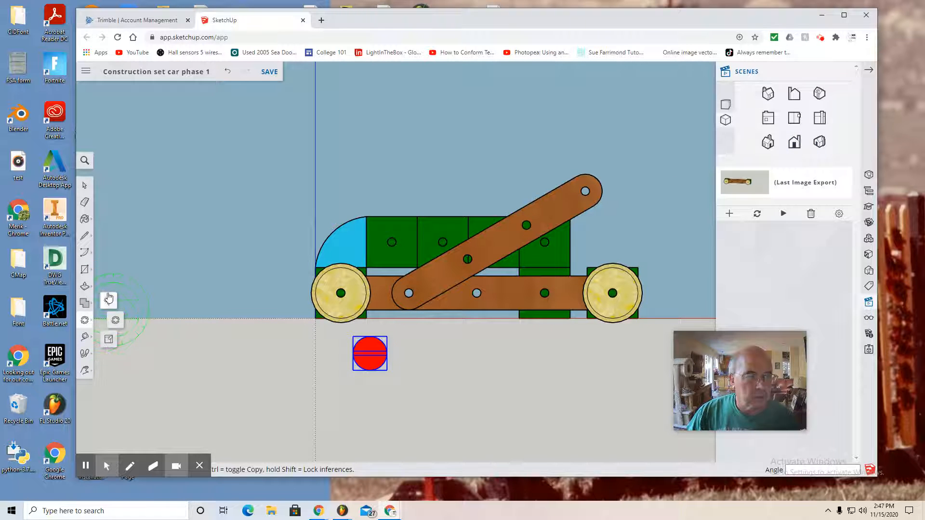
pyautogui.click(84, 320)
pyautogui.scroll(2, 341, 382)
pyautogui.scroll(2, 375, 370)
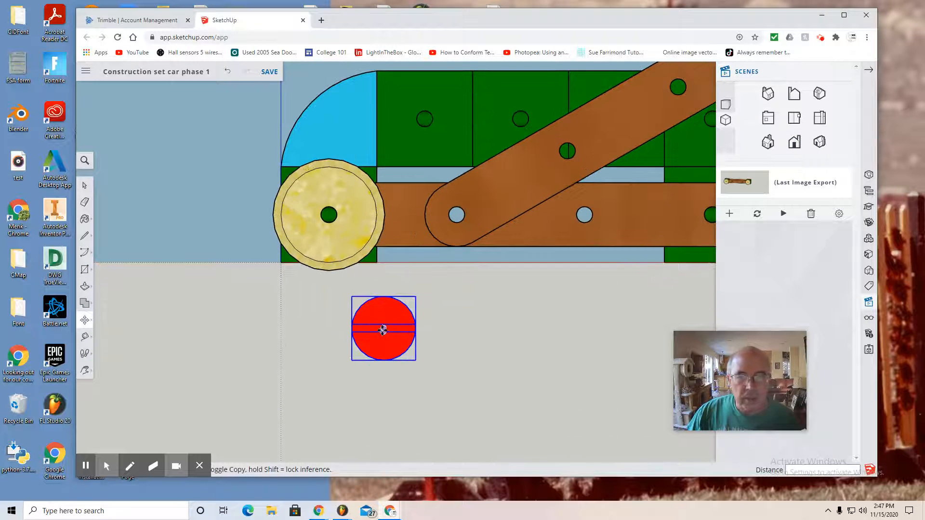
pyautogui.scroll(2, 383, 328)
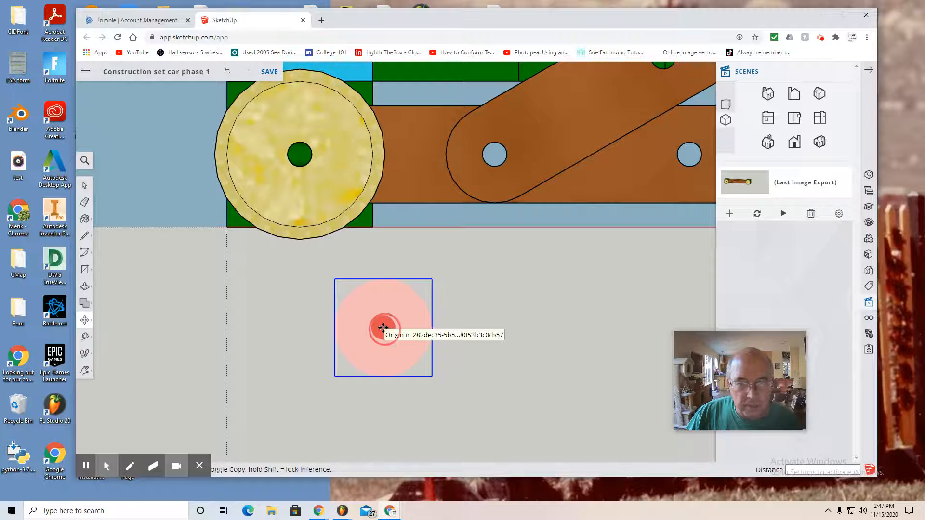
pyautogui.click(383, 328)
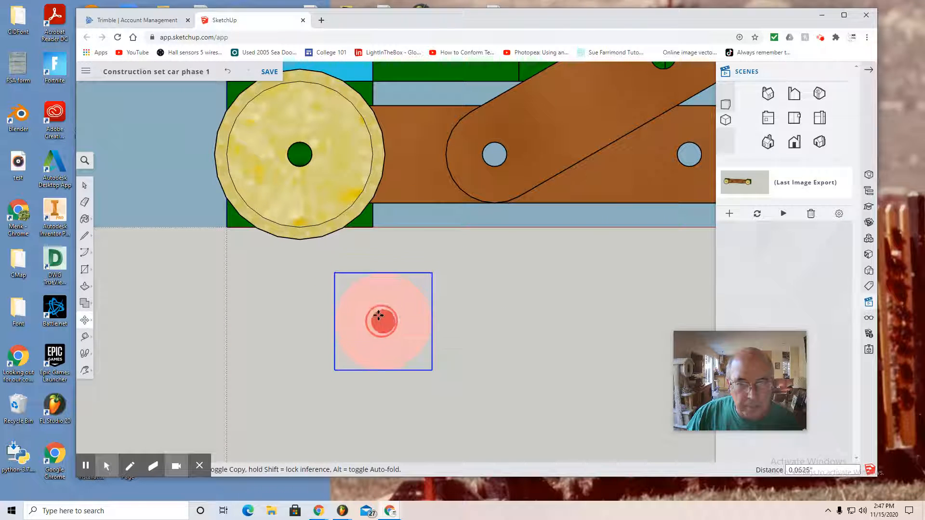
pyautogui.click(299, 154)
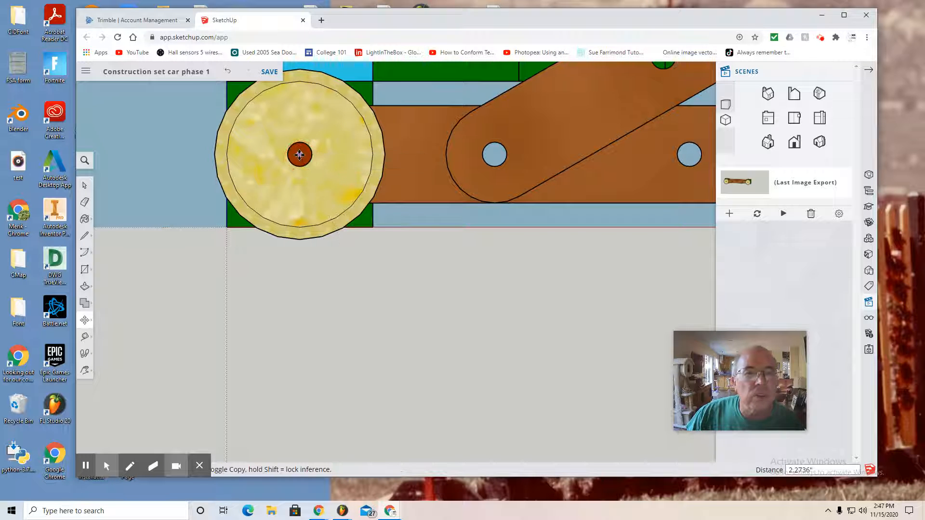
pyautogui.scroll(4, 299, 156)
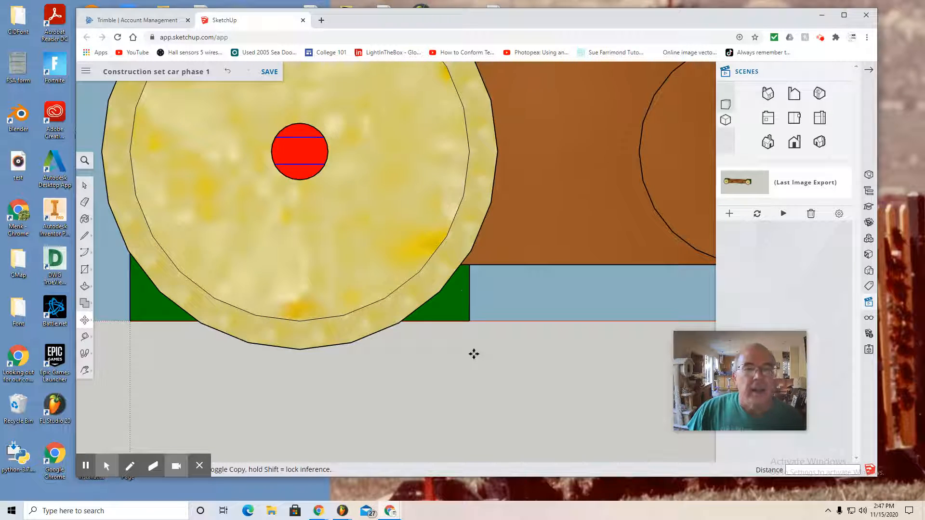
pyautogui.scroll(-3, 474, 354)
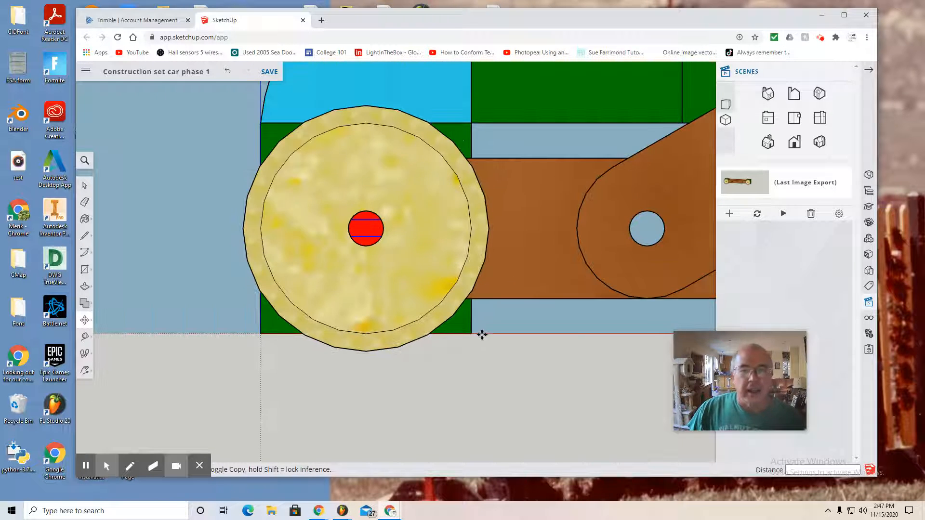
# - Move the red screw 0.75" outward in top view so its head sits against the front wheel's outer face
pyautogui.click(794, 121)
pyautogui.scroll(-2, 537, 407)
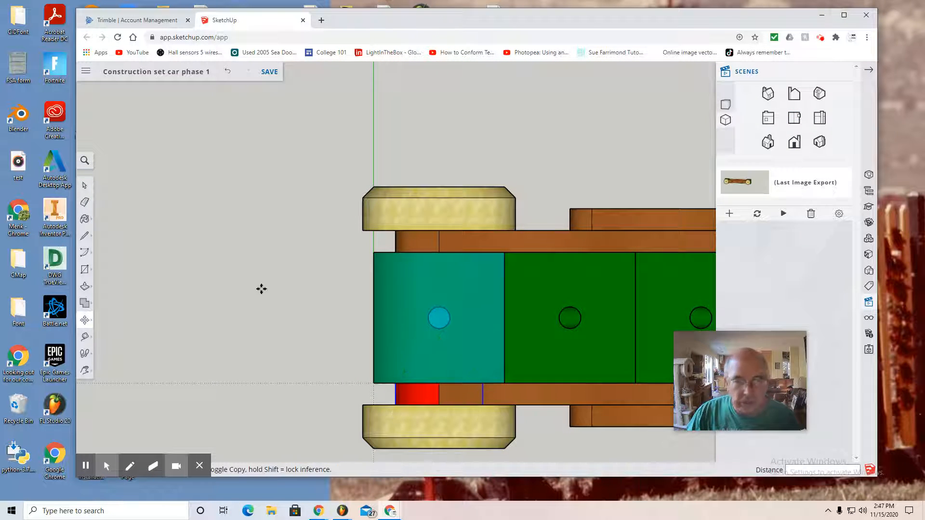
pyautogui.moveTo(98, 324)
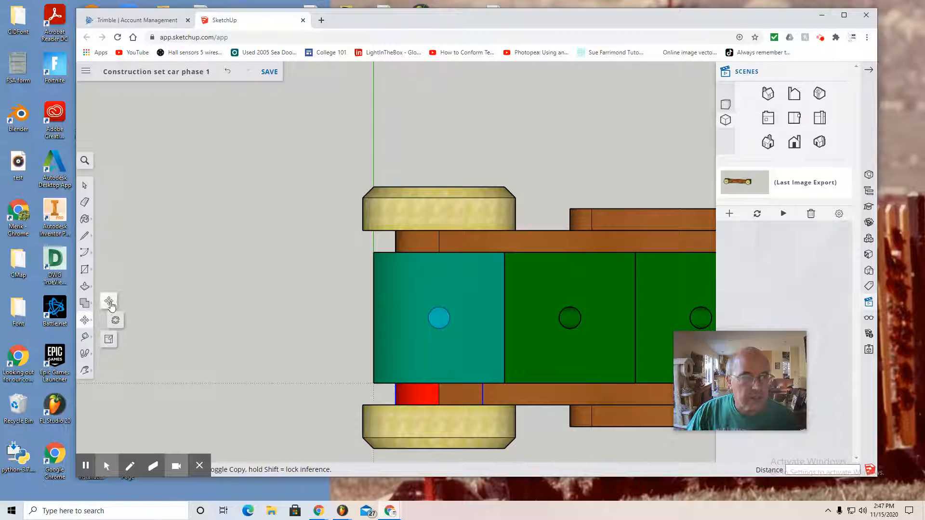
pyautogui.click(111, 306)
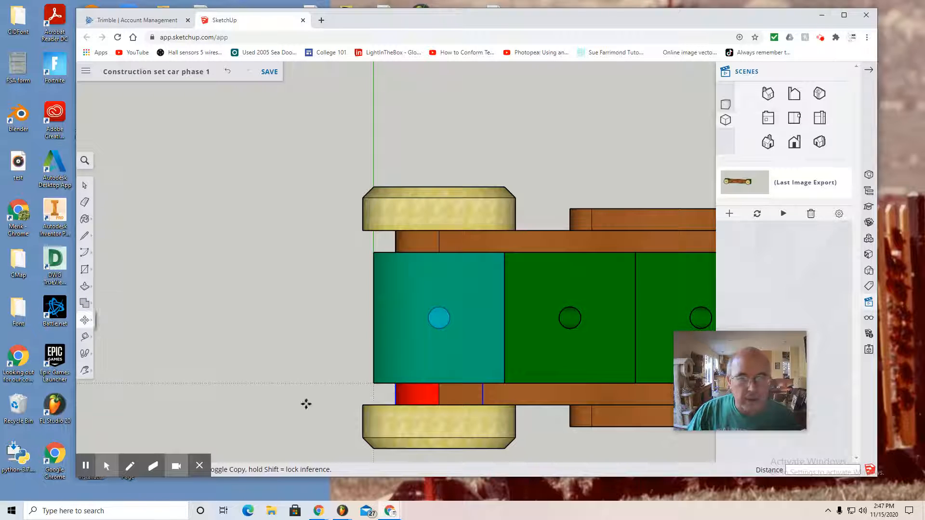
pyautogui.click(442, 383)
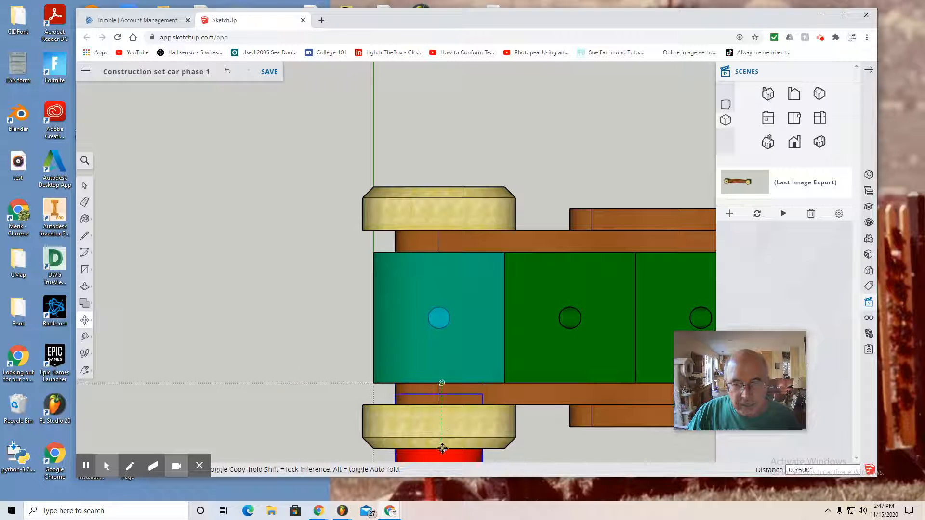
pyautogui.click(443, 449)
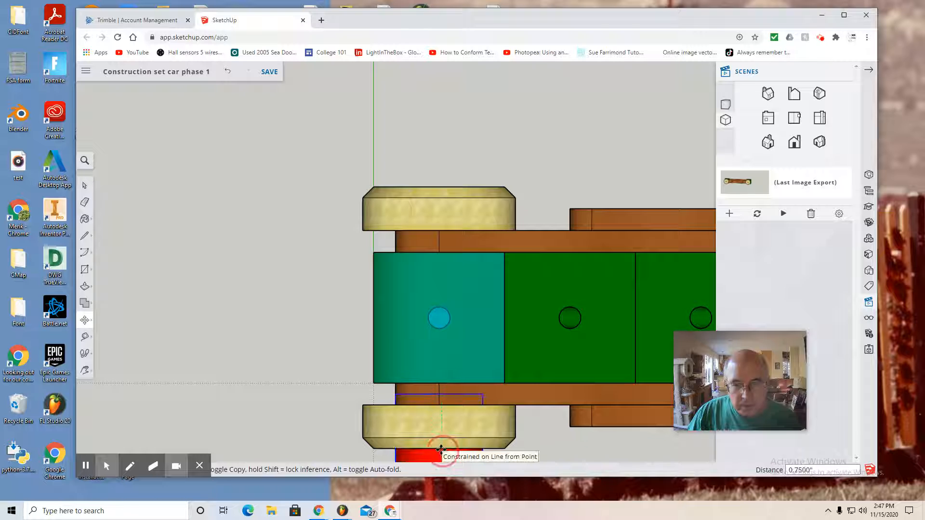
pyautogui.scroll(-3, 487, 430)
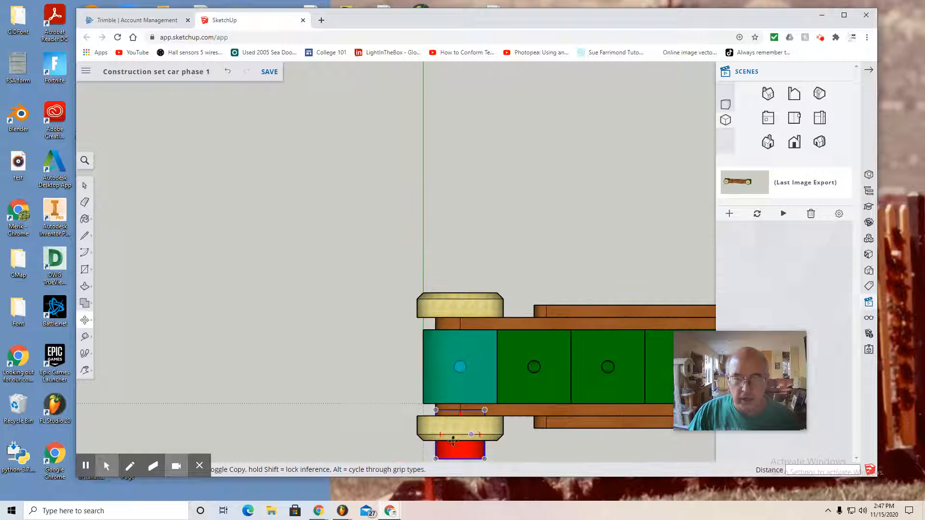
# - Insert a second Screw Red.skp from the SketchUp project folder as a component and place it above the car in front view
pyautogui.click(89, 371)
pyautogui.click(122, 355)
pyautogui.moveTo(304, 383); pyautogui.dragTo(185, 185)
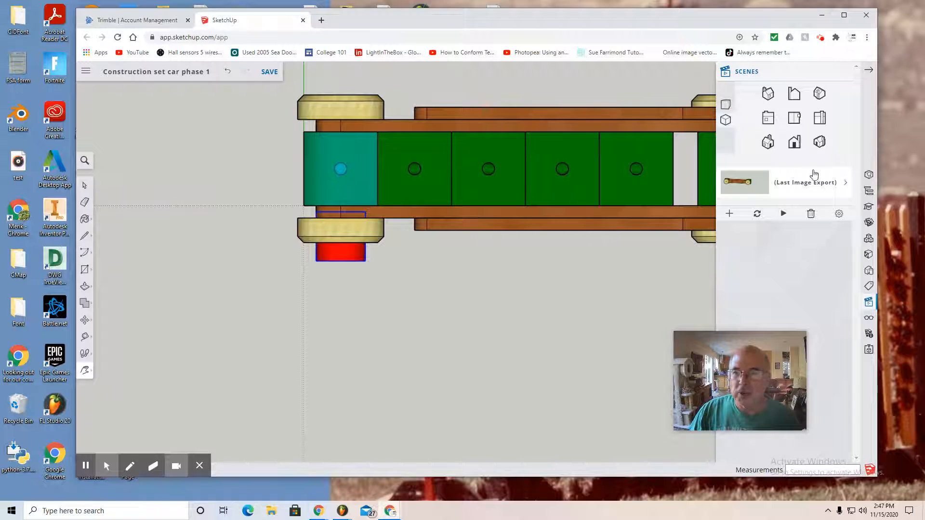
pyautogui.click(795, 144)
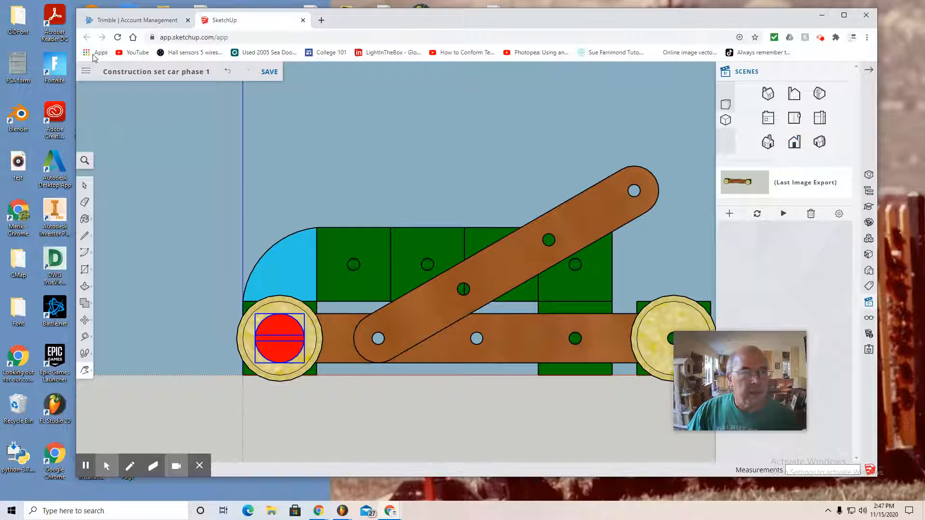
pyautogui.click(88, 74)
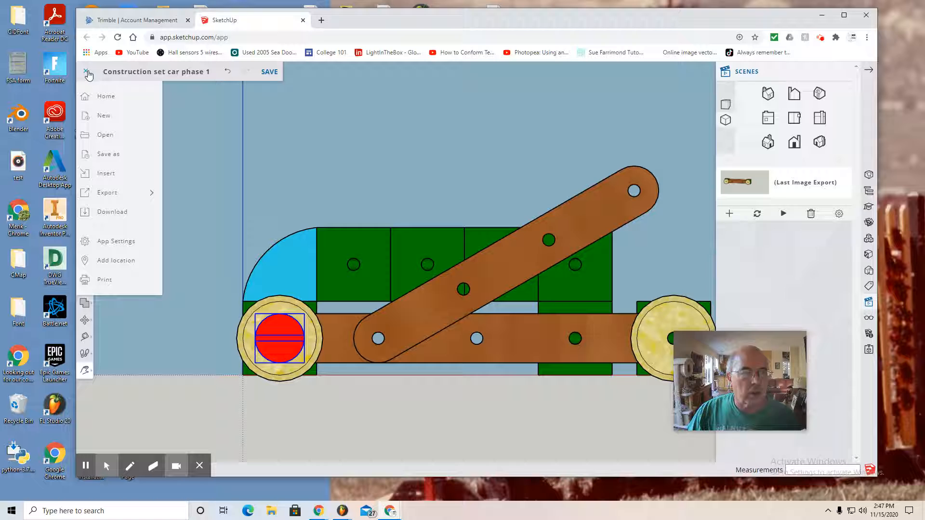
pyautogui.click(116, 175)
pyautogui.click(448, 291)
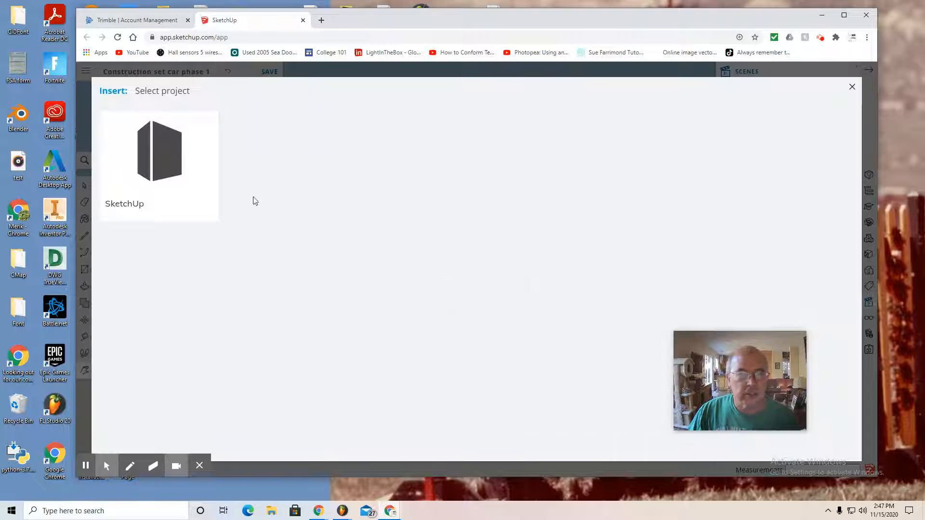
pyautogui.click(187, 172)
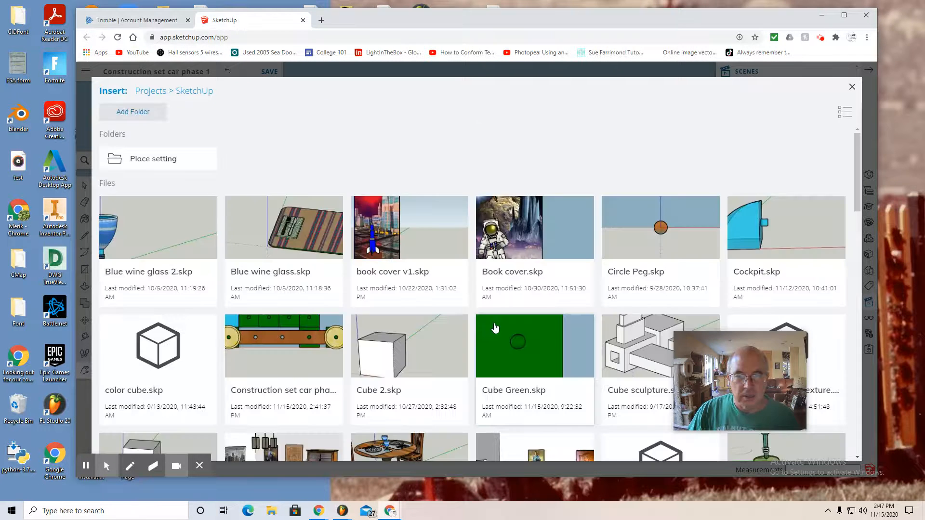
pyautogui.scroll(-15, 501, 317)
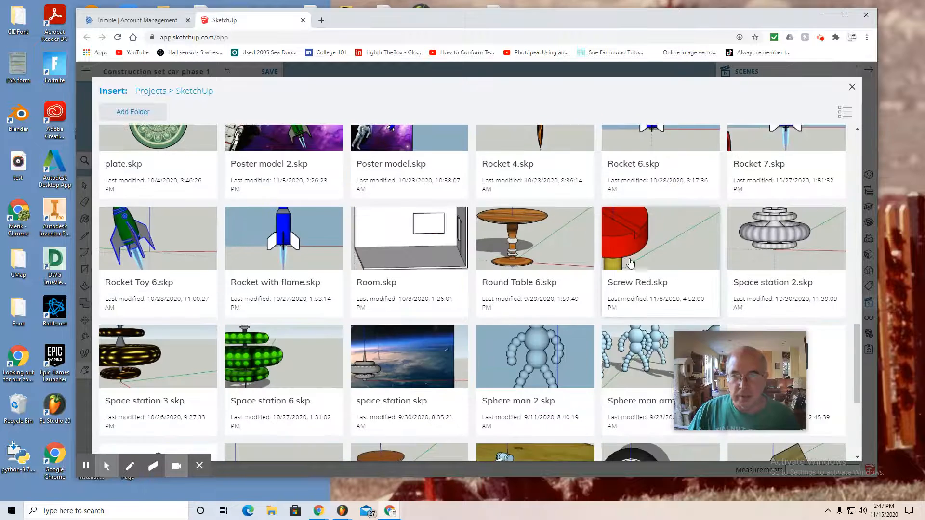
pyautogui.click(630, 263)
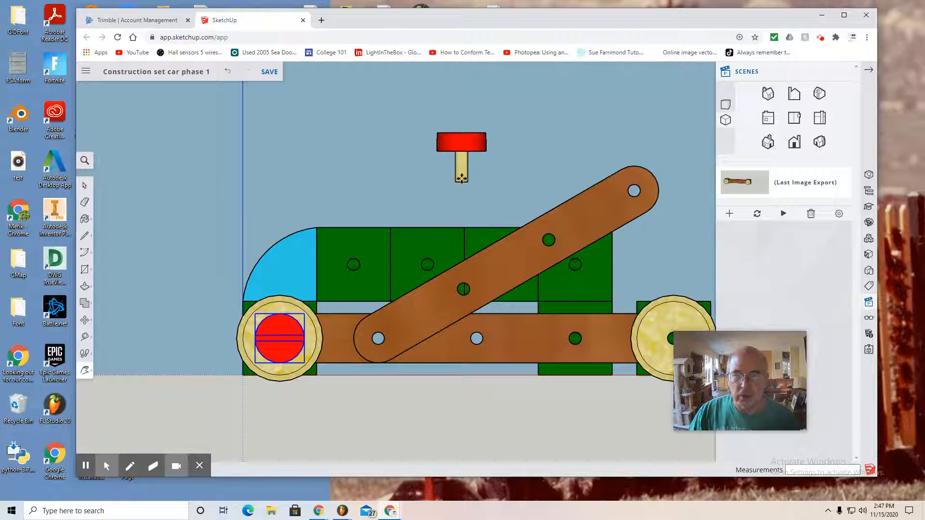
pyautogui.click(447, 155)
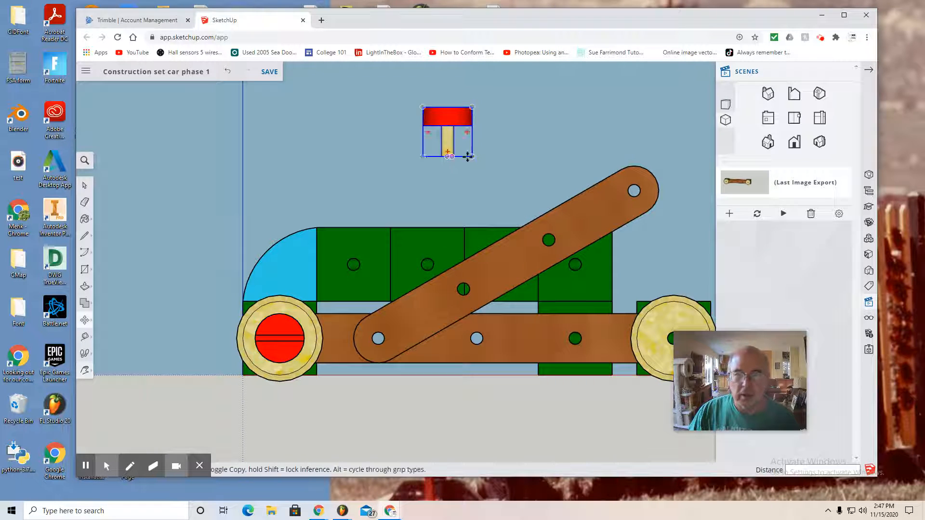
# - Rotate the second red screw 90° in an end-on view so its head faces the same way as the installed screw
pyautogui.click(819, 120)
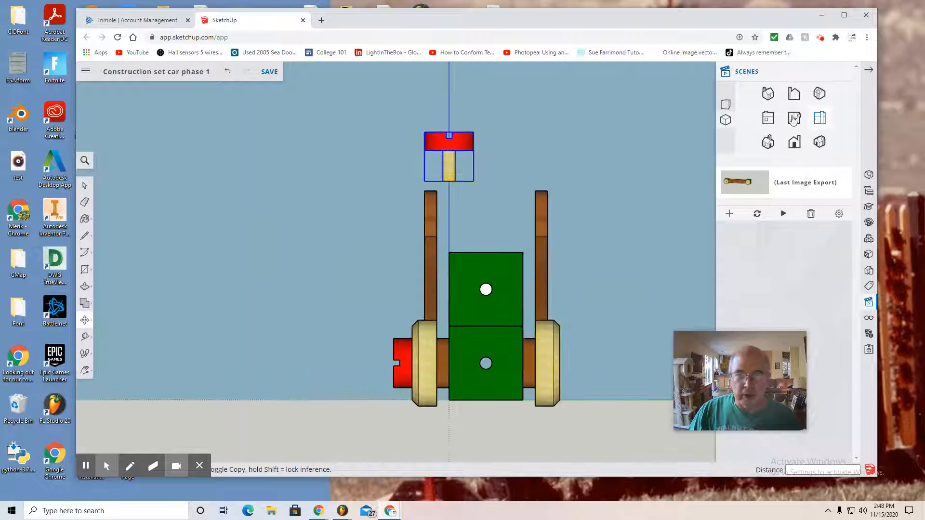
pyautogui.click(87, 321)
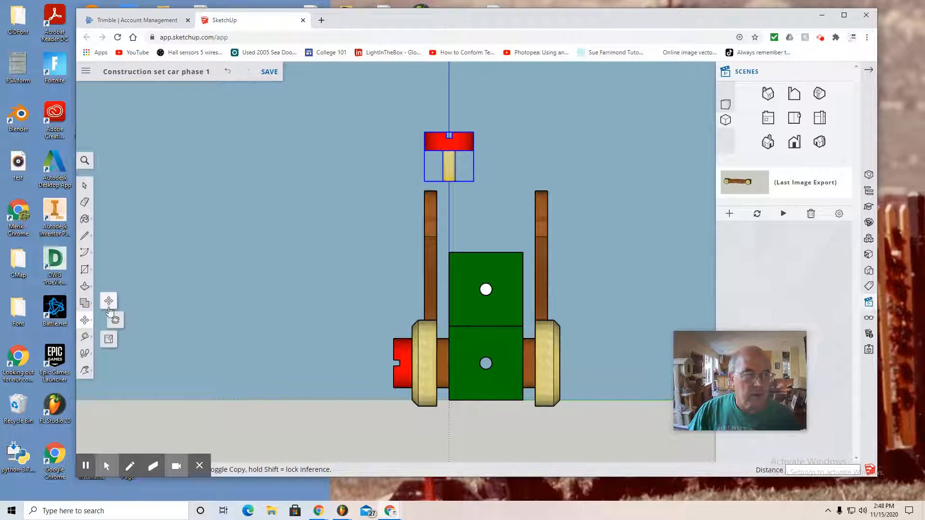
pyautogui.click(114, 321)
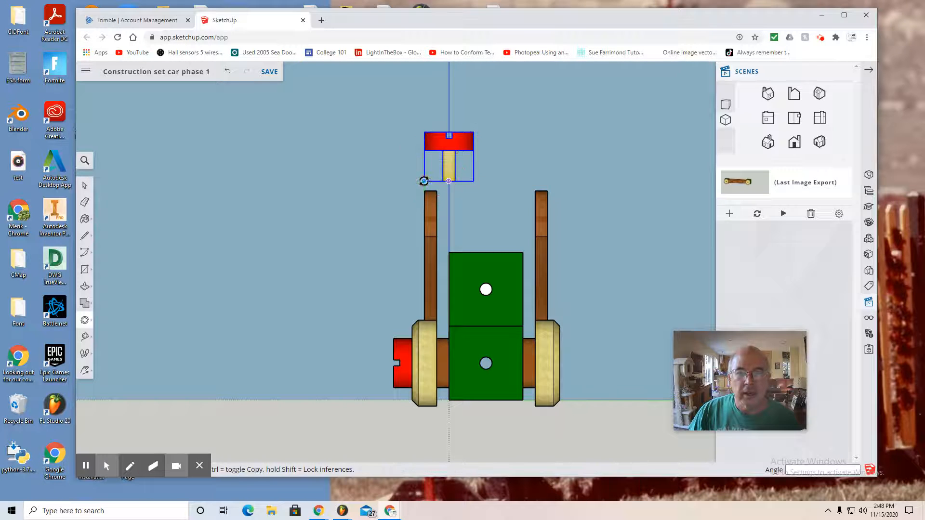
pyautogui.click(426, 167)
pyautogui.click(424, 129)
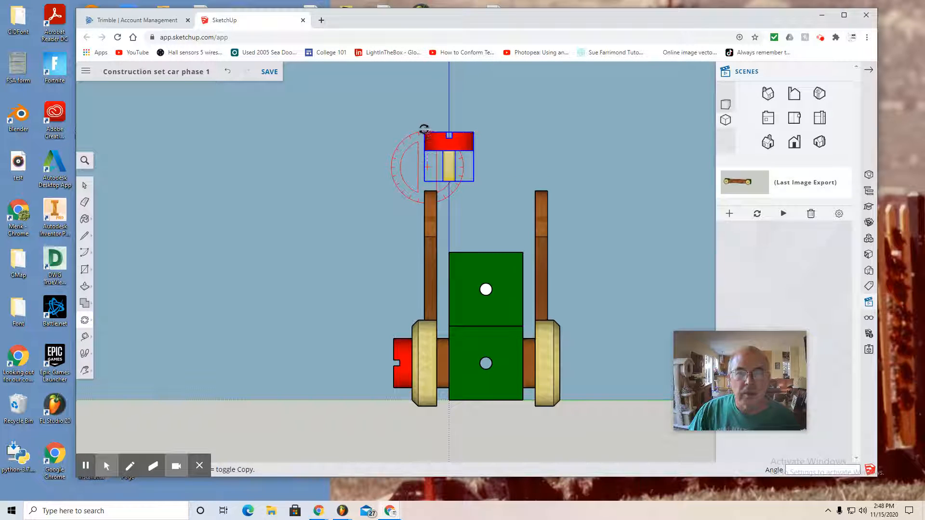
pyautogui.click(374, 163)
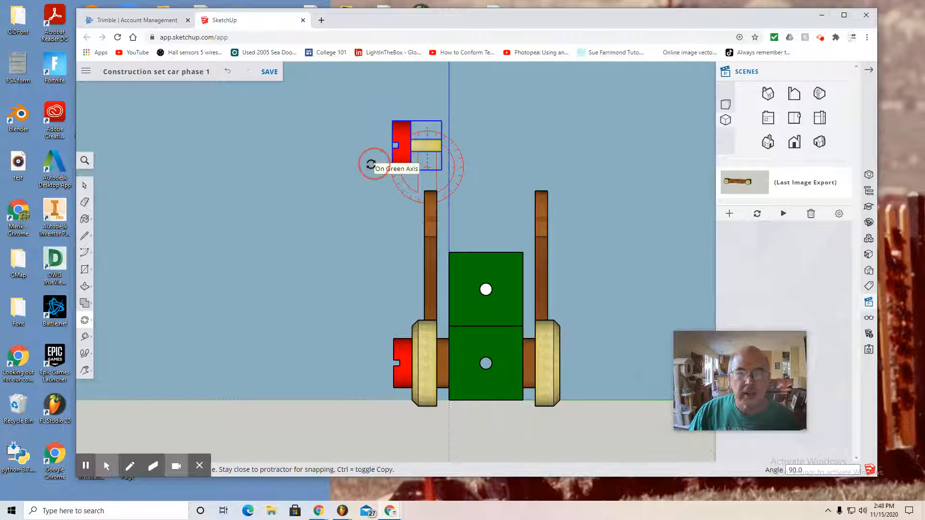
# - Move the second red screw from above the car onto the rear wheel in front view, gripping it at its center
pyautogui.click(794, 142)
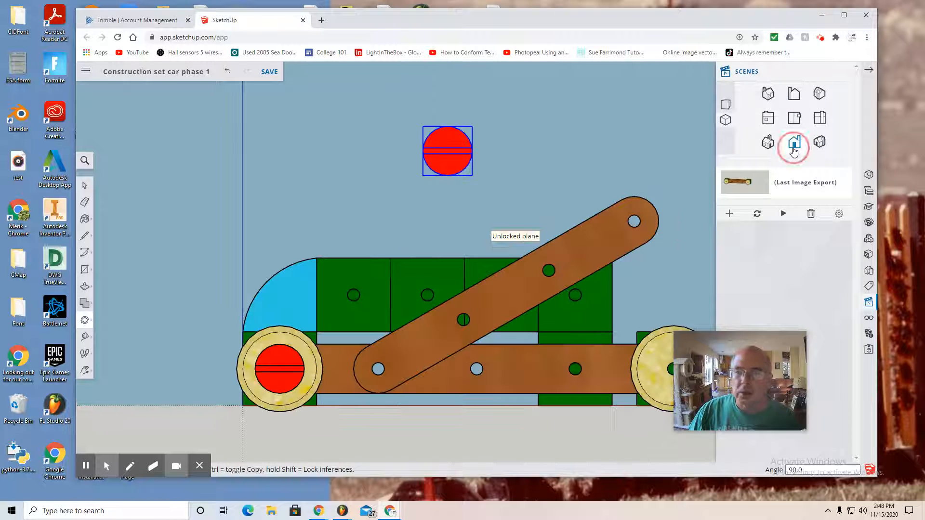
pyautogui.scroll(-3, 526, 163)
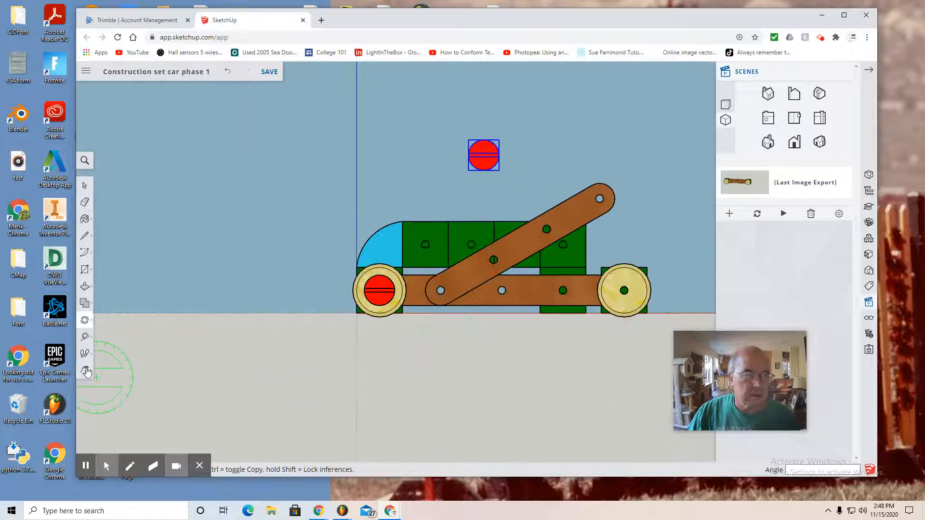
pyautogui.click(87, 372)
pyautogui.click(121, 359)
pyautogui.moveTo(549, 365); pyautogui.dragTo(369, 331)
pyautogui.scroll(1, 467, 294)
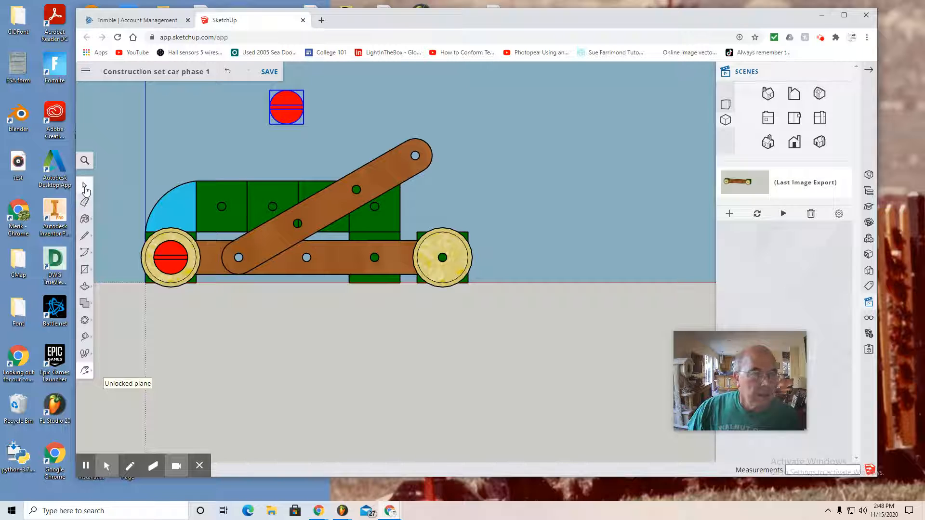
pyautogui.click(85, 322)
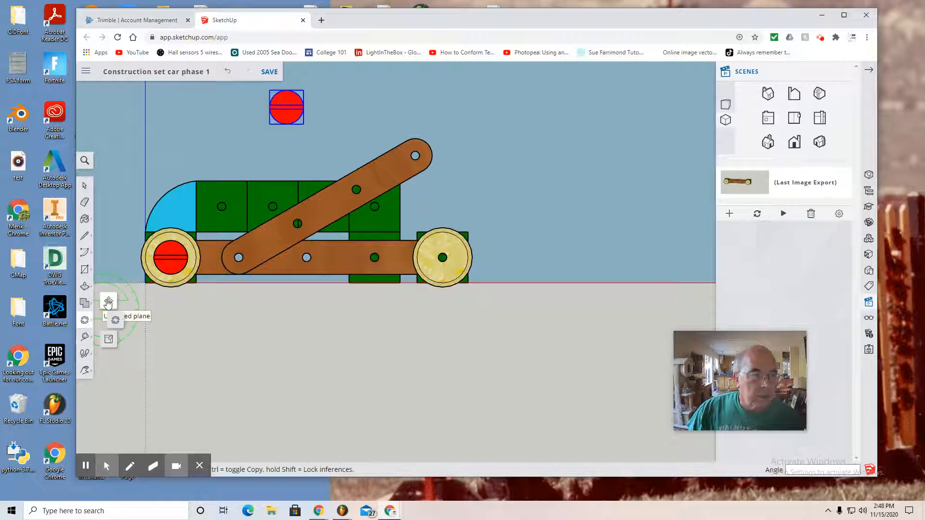
pyautogui.click(108, 301)
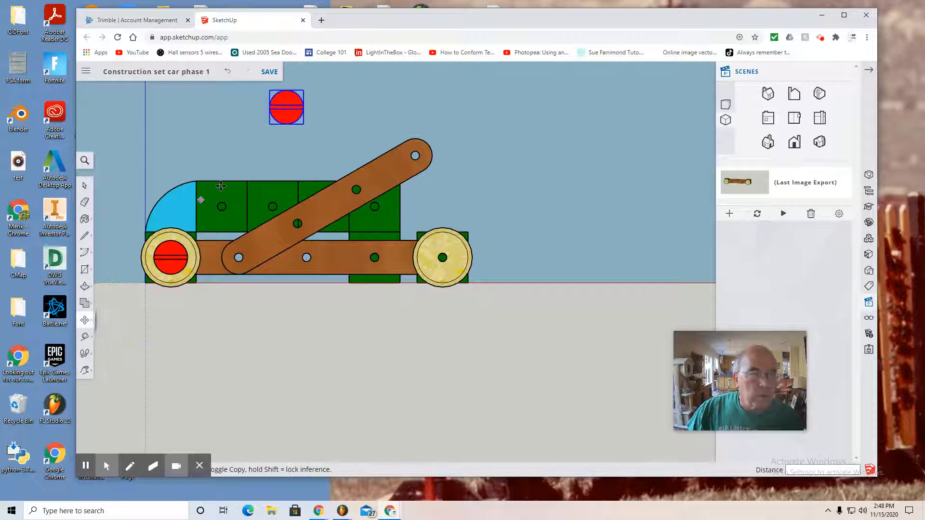
pyautogui.click(286, 106)
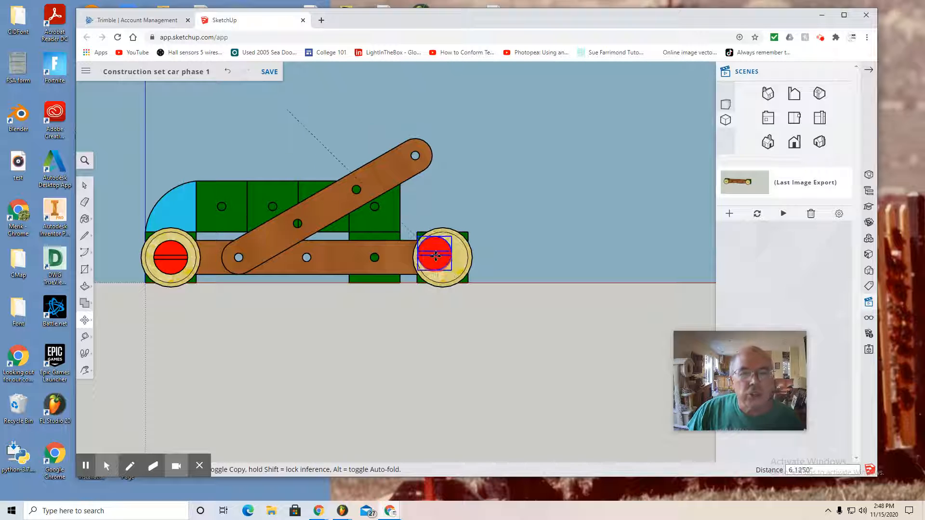
pyautogui.scroll(10, 442, 259)
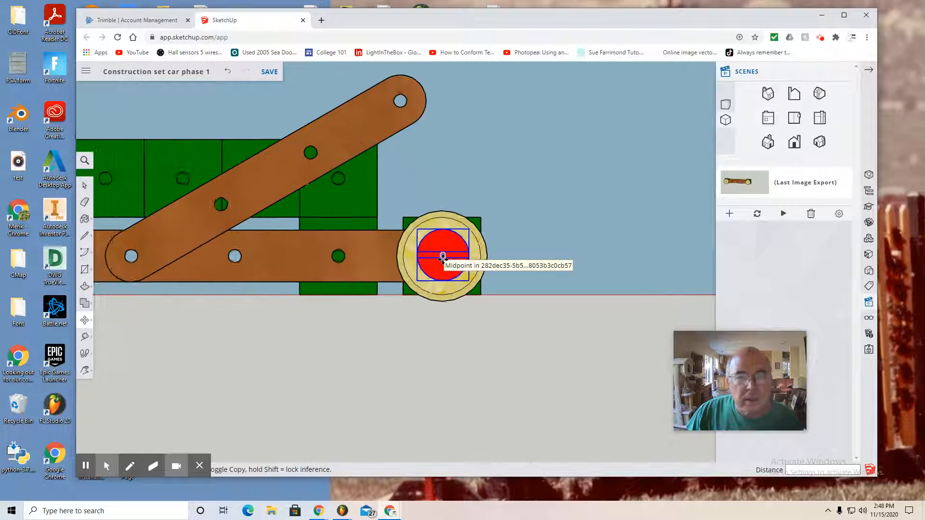
pyautogui.click(441, 256)
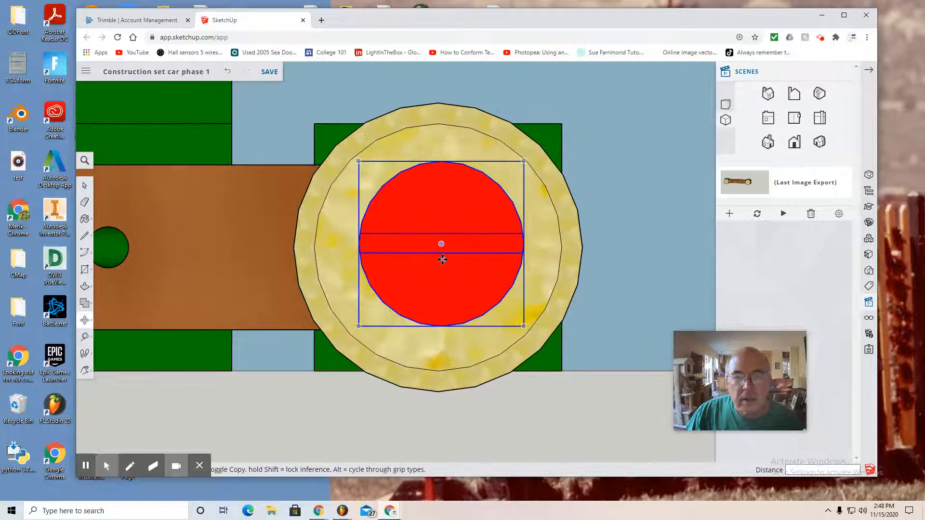
# - Align the second screw's center point exactly with the center of the rear wheel's hole
pyautogui.click(439, 248)
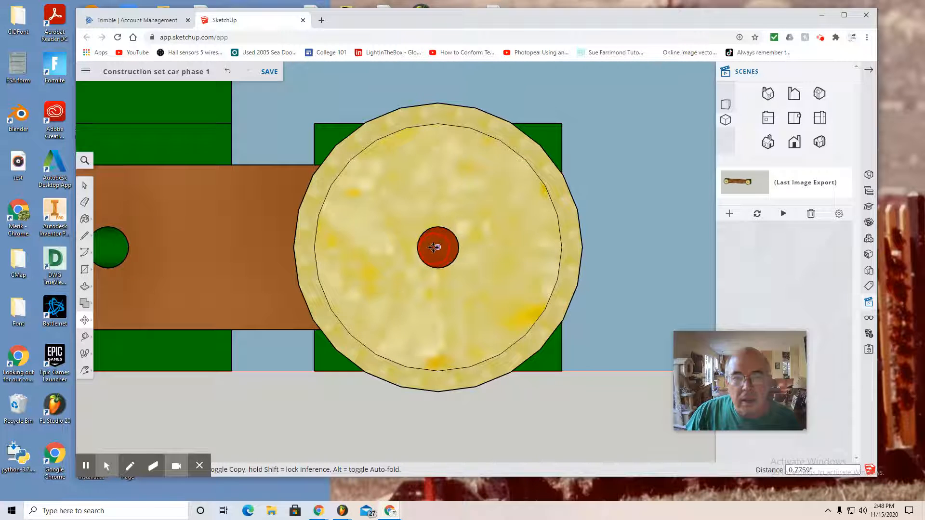
pyautogui.click(437, 247)
pyautogui.scroll(-2, 437, 338)
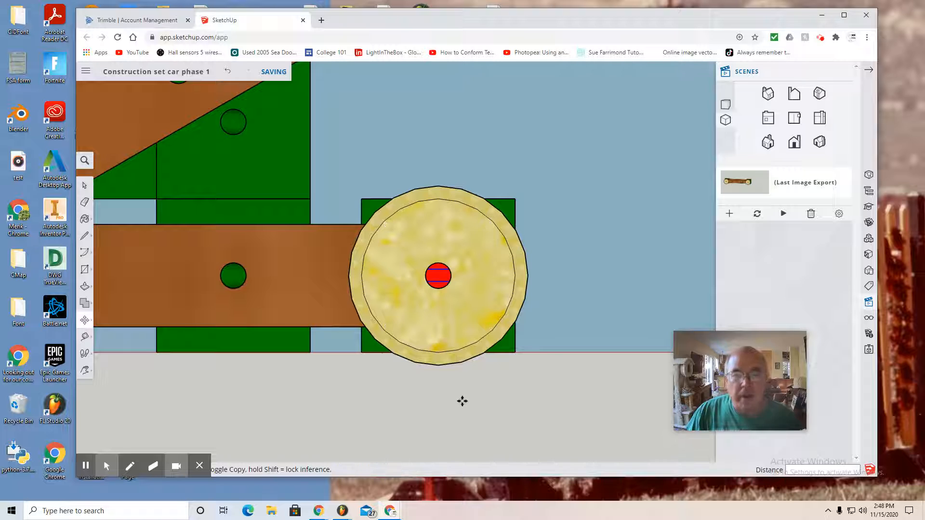
pyautogui.click(441, 270)
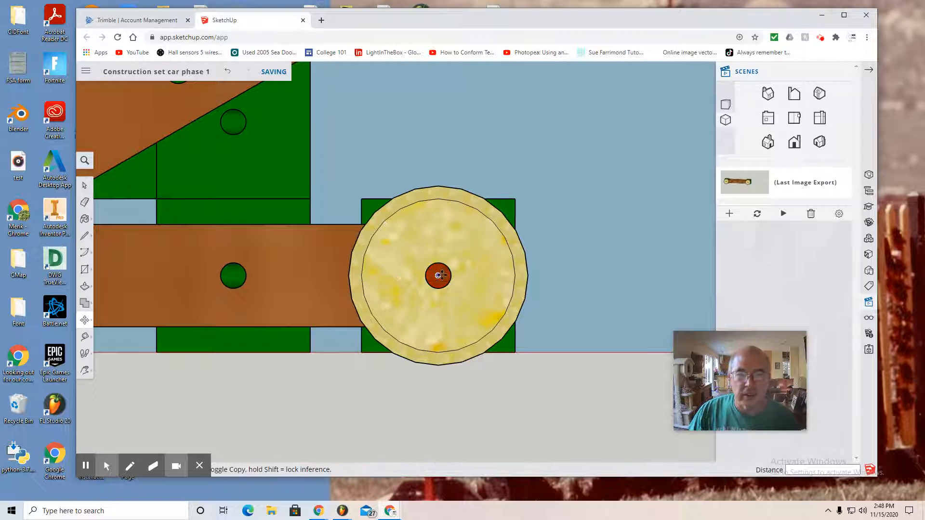
# - Move the rear screw 0.75" outward in top view so its head sits against the rear wheel's outer face
pyautogui.click(794, 141)
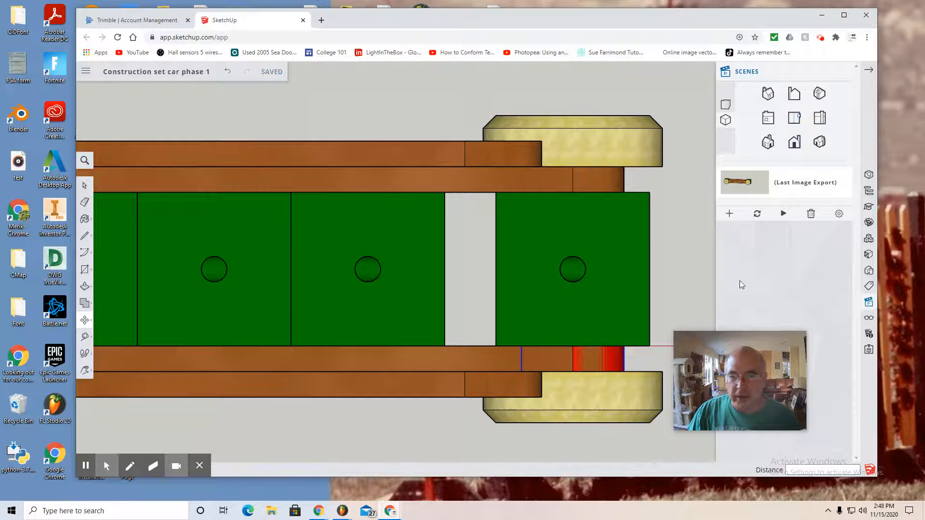
pyautogui.click(84, 371)
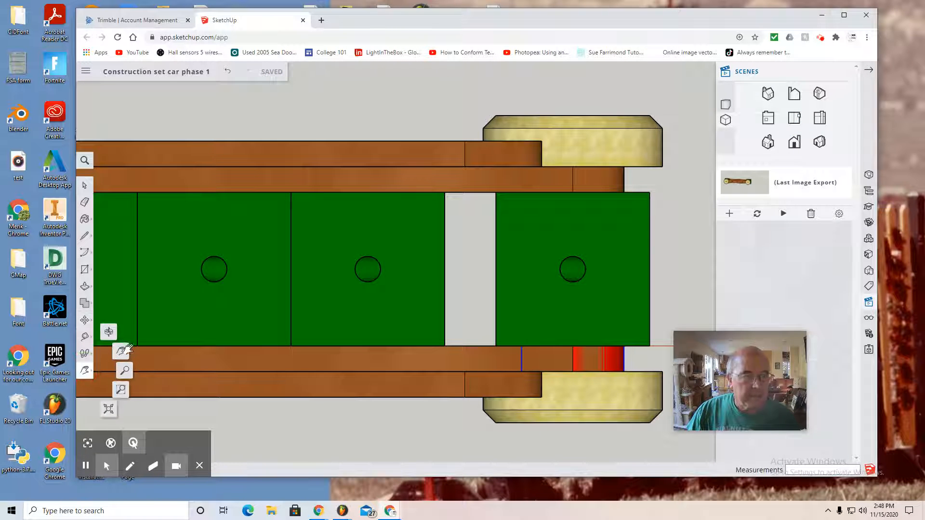
pyautogui.moveTo(419, 438); pyautogui.dragTo(263, 303)
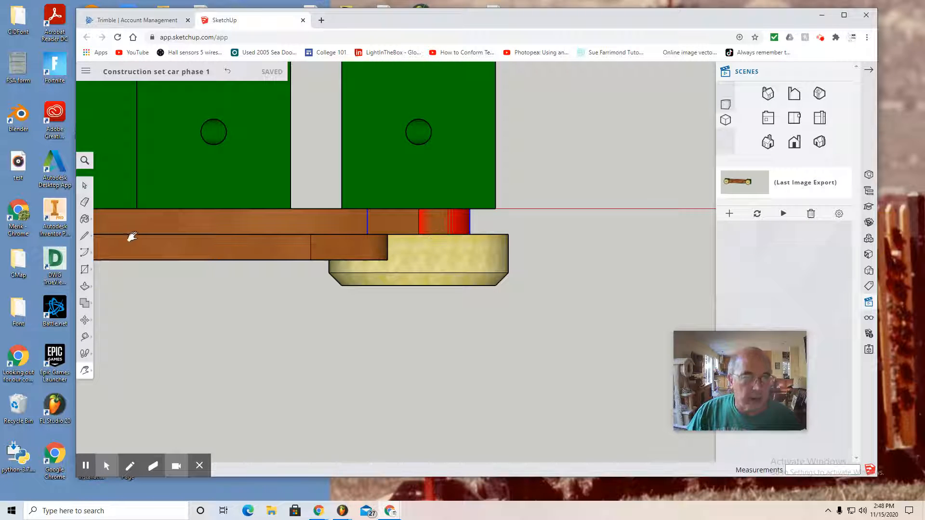
pyautogui.click(86, 318)
pyautogui.click(110, 304)
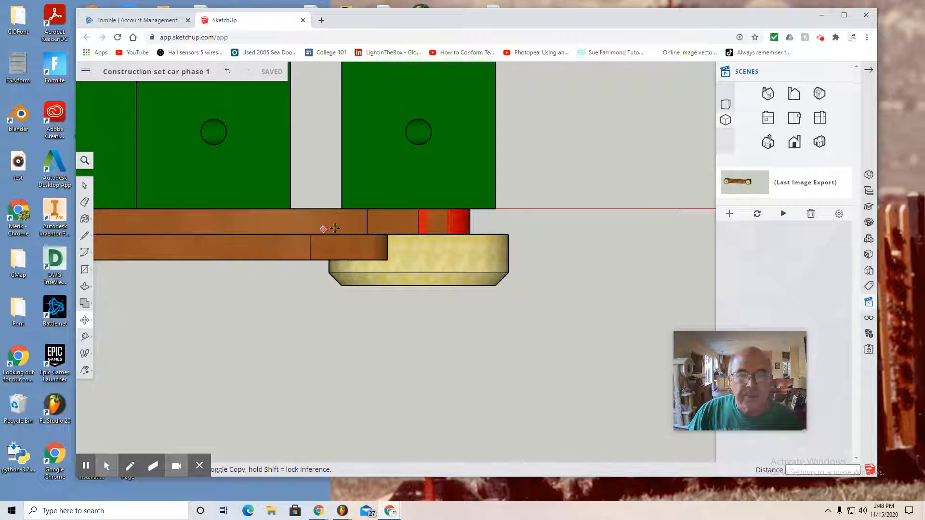
pyautogui.click(419, 208)
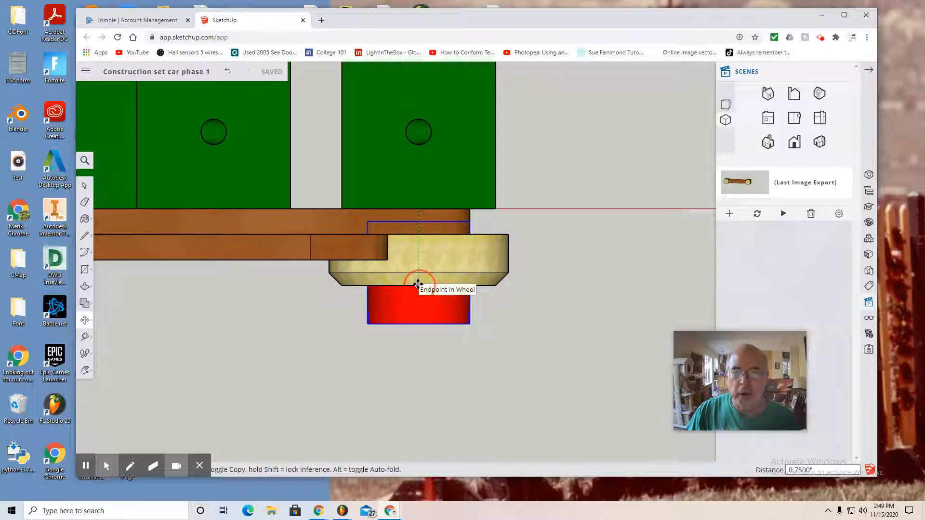
pyautogui.click(418, 284)
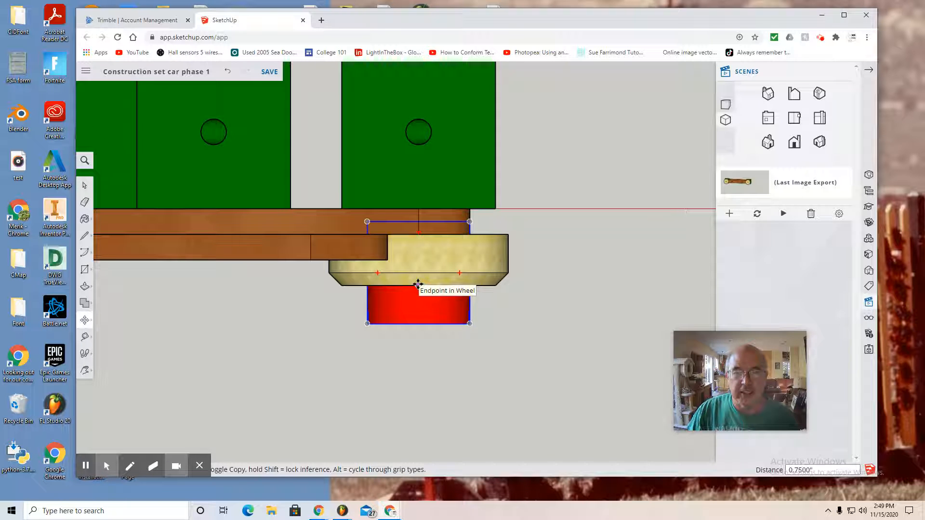
# - Select the front and rear wheel screws in front view and place a copy of the pair above the car
pyautogui.scroll(-6, 434, 374)
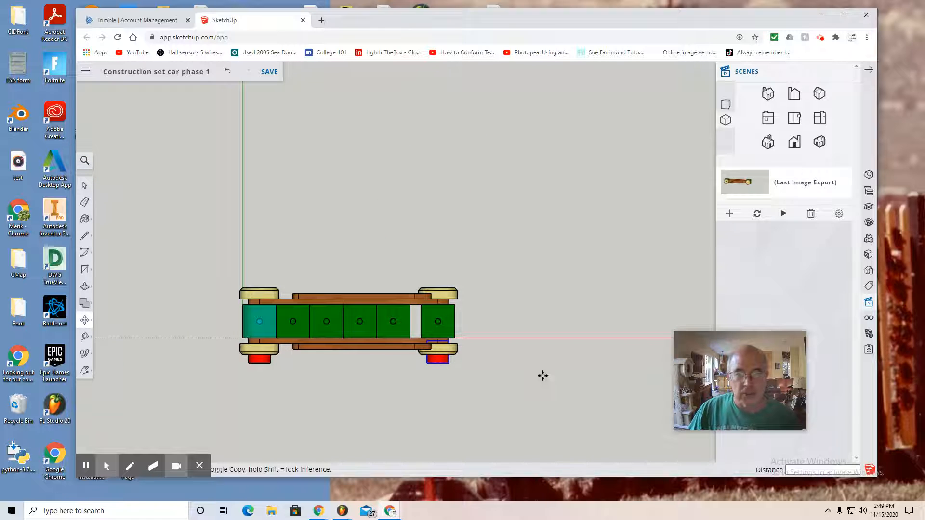
pyautogui.click(794, 141)
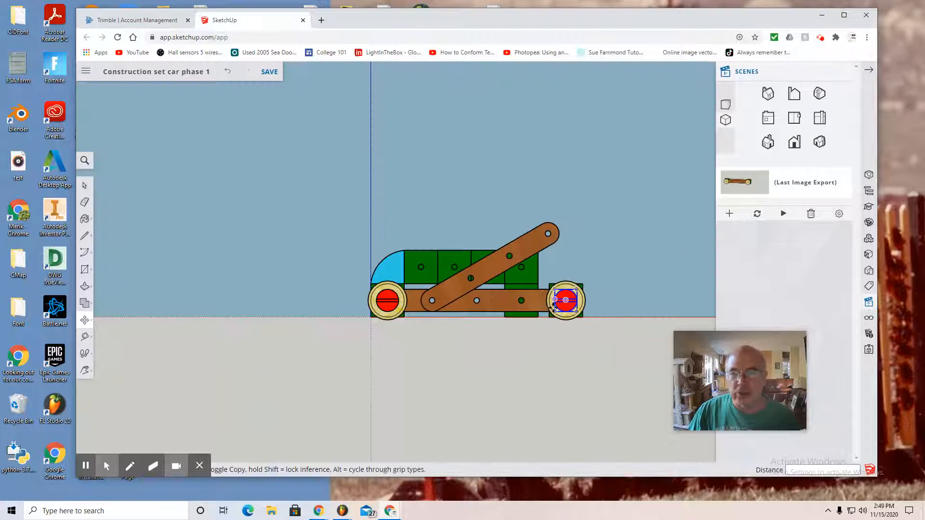
pyautogui.click(86, 370)
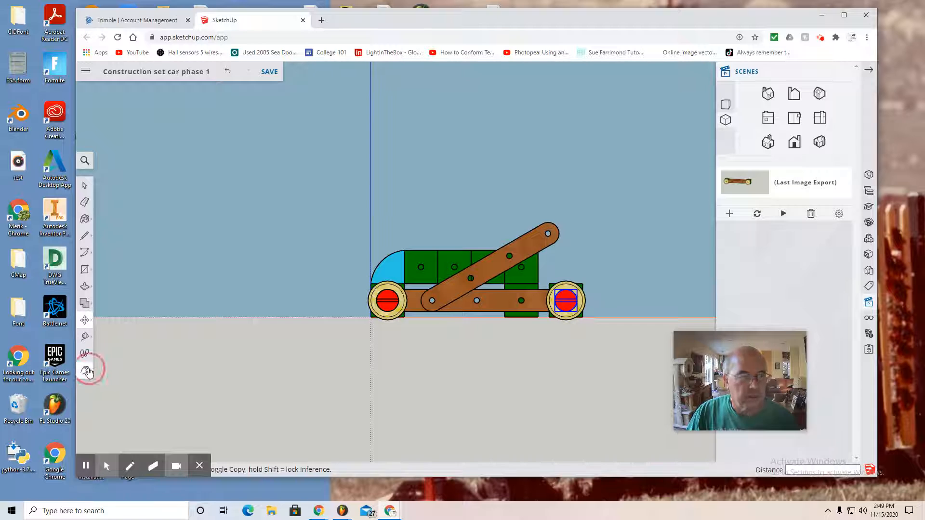
pyautogui.click(118, 351)
pyautogui.moveTo(450, 387); pyautogui.dragTo(374, 338)
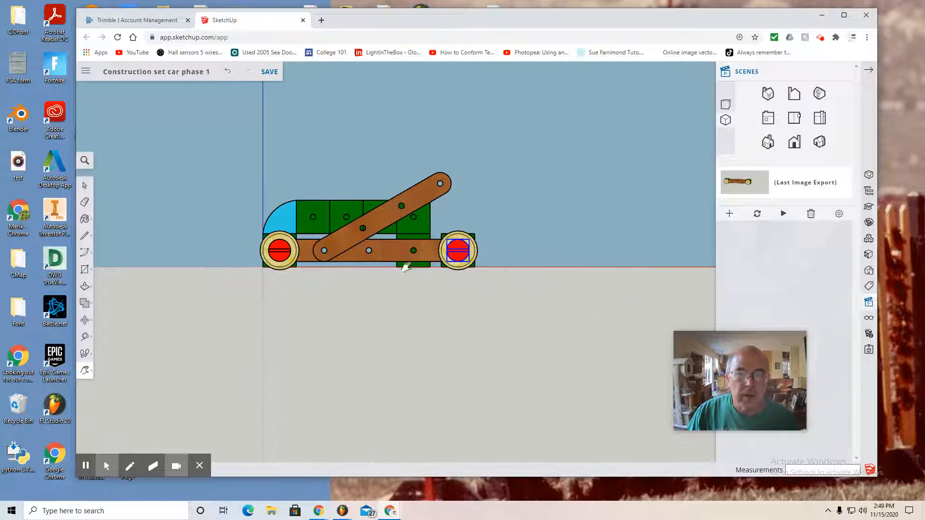
pyautogui.scroll(-2, 458, 267)
pyautogui.scroll(3, 460, 271)
pyautogui.scroll(2, 460, 271)
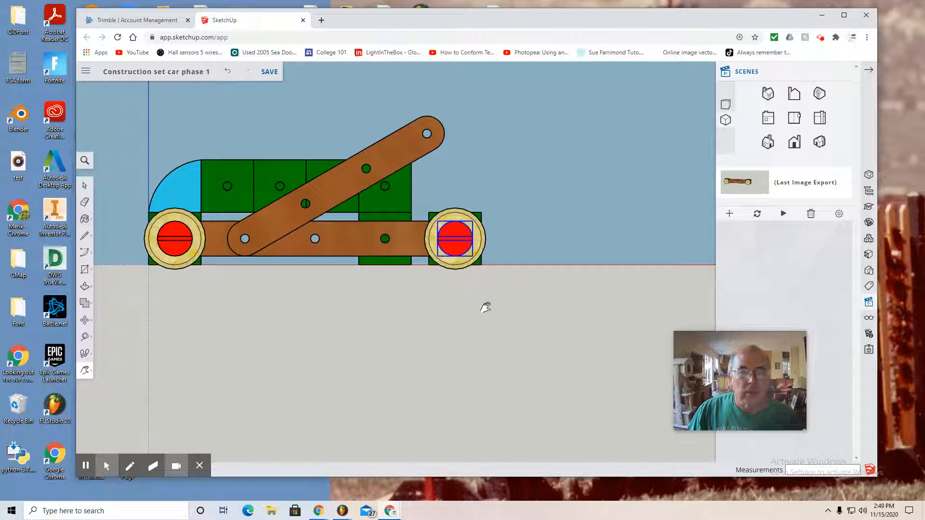
pyautogui.click(84, 185)
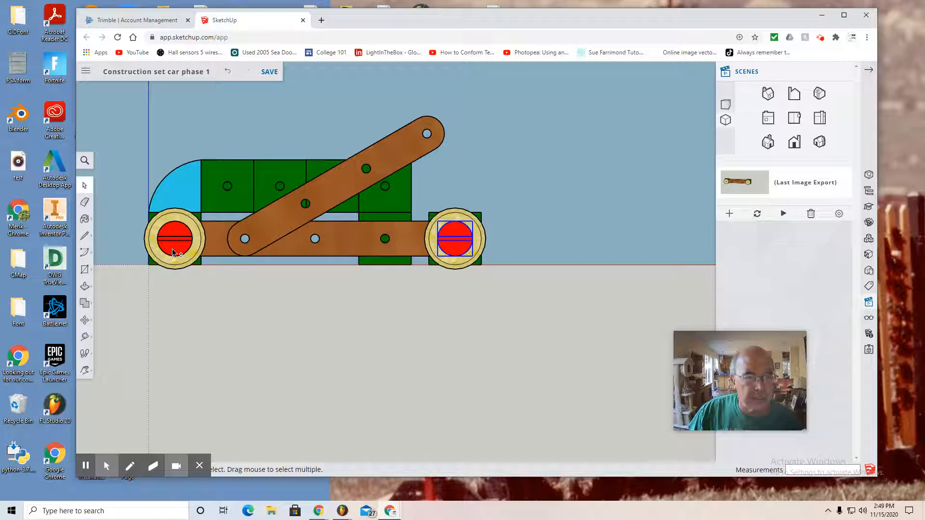
pyautogui.keyDown('ctrl'); pyautogui.click(172, 249); pyautogui.keyUp('ctrl')
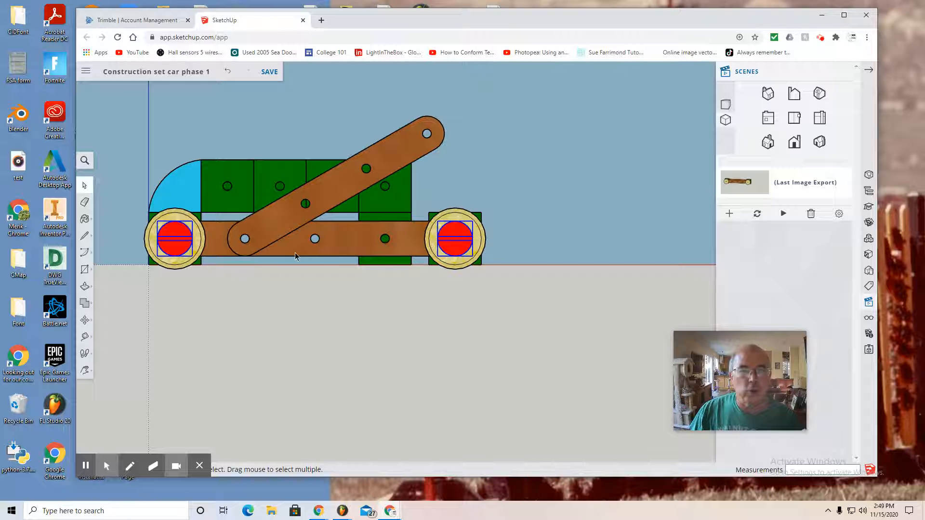
pyautogui.scroll(-3, 340, 311)
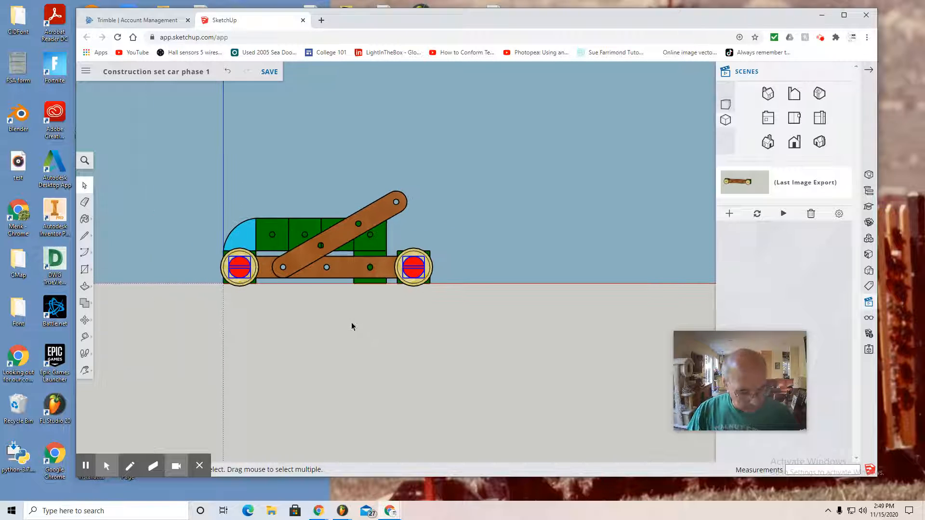
pyautogui.press('m')
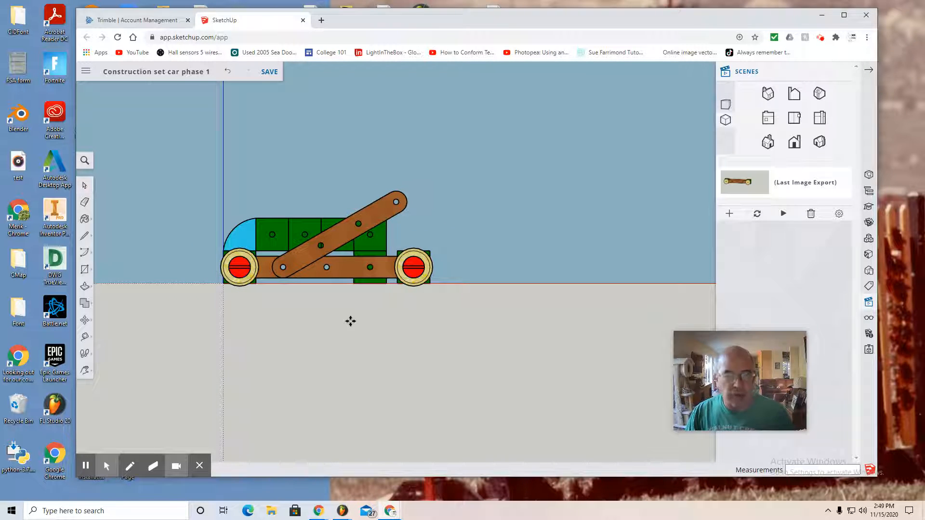
pyautogui.moveTo(349, 320); pyautogui.dragTo(233, 177)
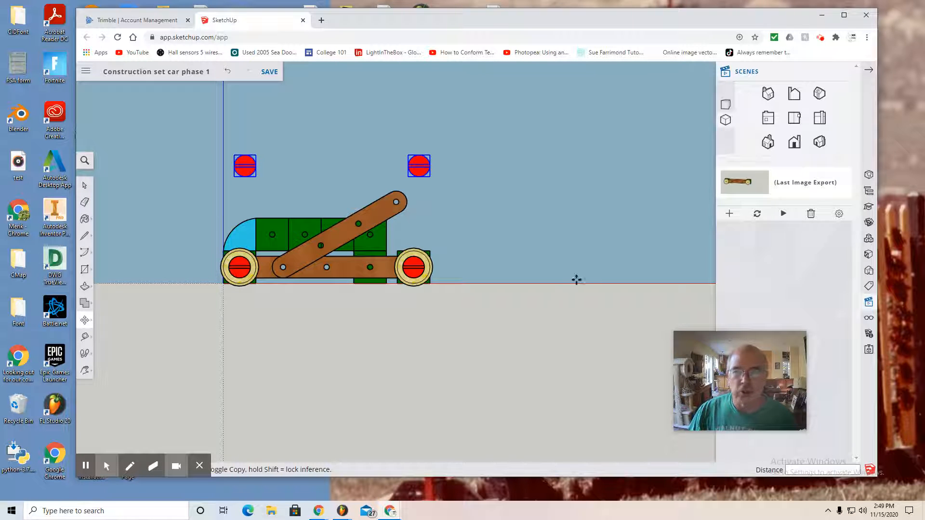
# - Rotate the copied screw pair 180° in an end-on view so the heads face the car's opposite side
pyautogui.click(819, 117)
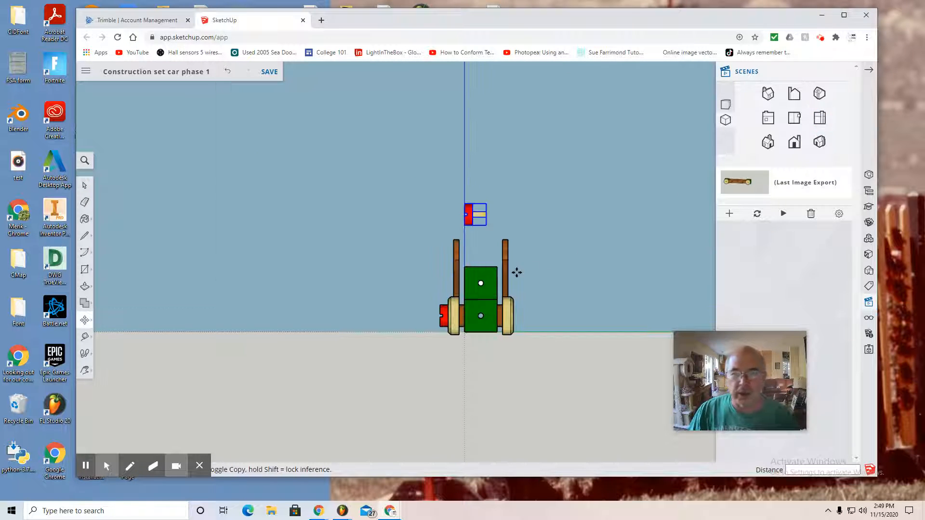
pyautogui.click(85, 320)
pyautogui.click(114, 323)
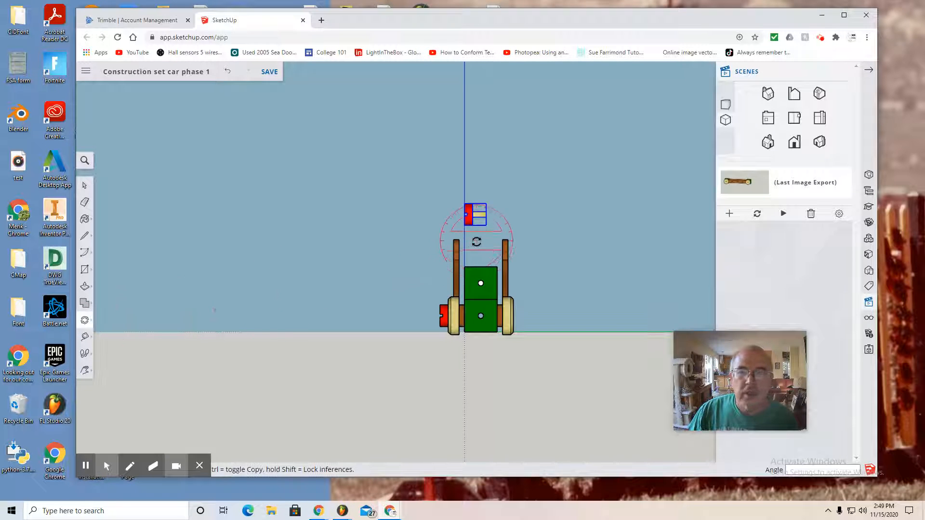
pyautogui.click(486, 225)
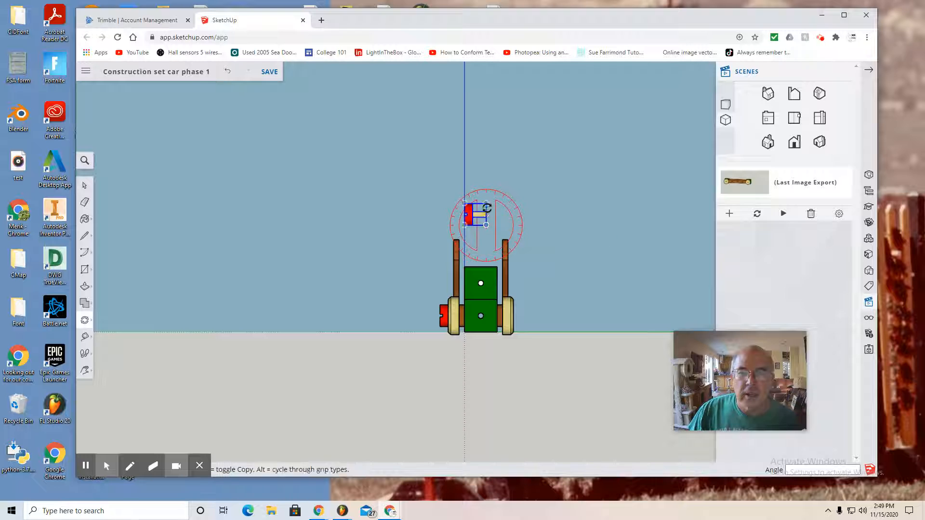
pyautogui.click(486, 214)
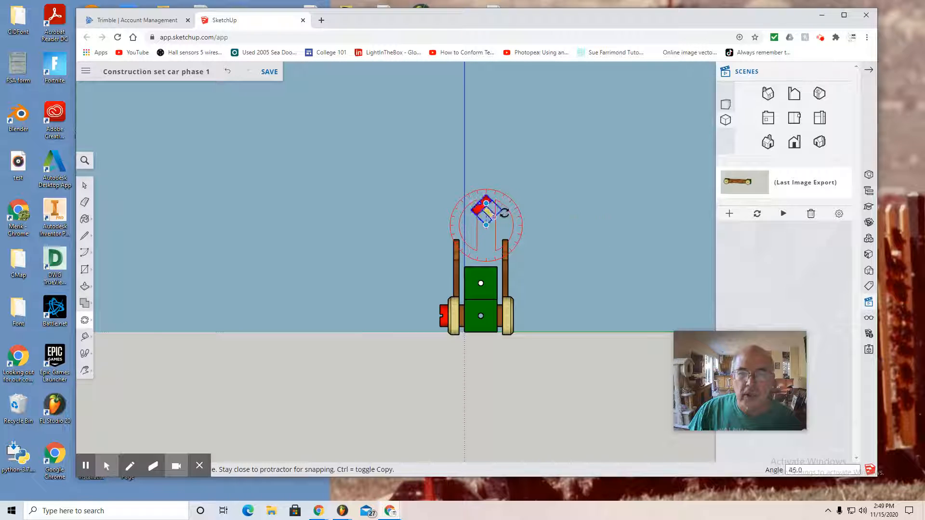
pyautogui.click(487, 248)
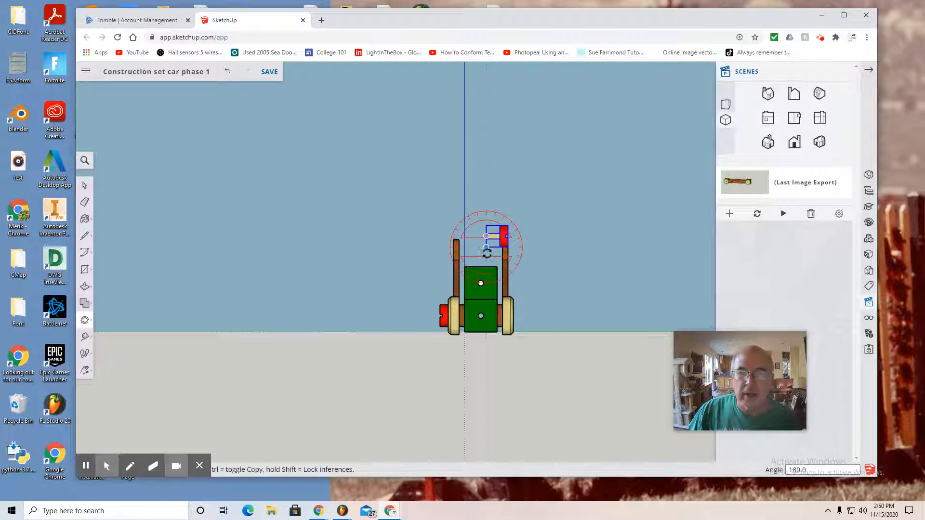
pyautogui.click(84, 185)
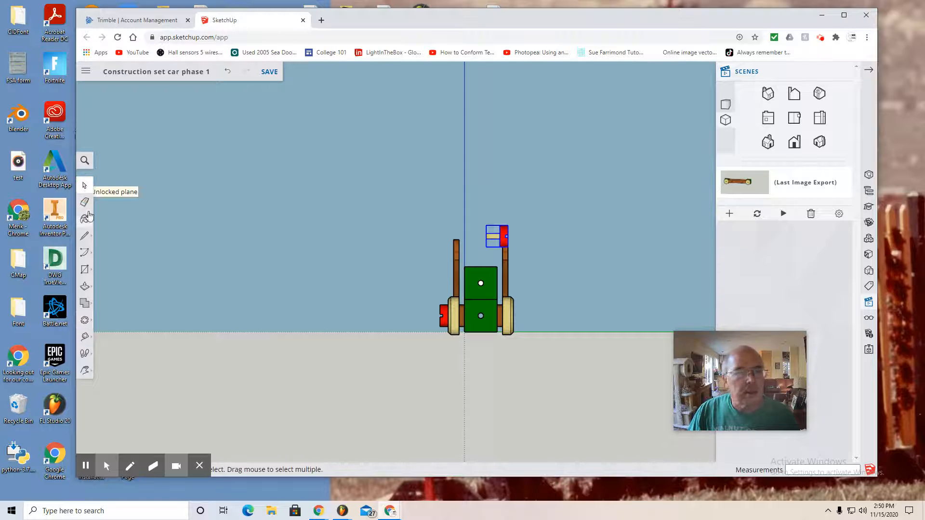
# - Move the rotated screw pair from above the car down beside the opposite-side wheel at about axle height
pyautogui.click(84, 319)
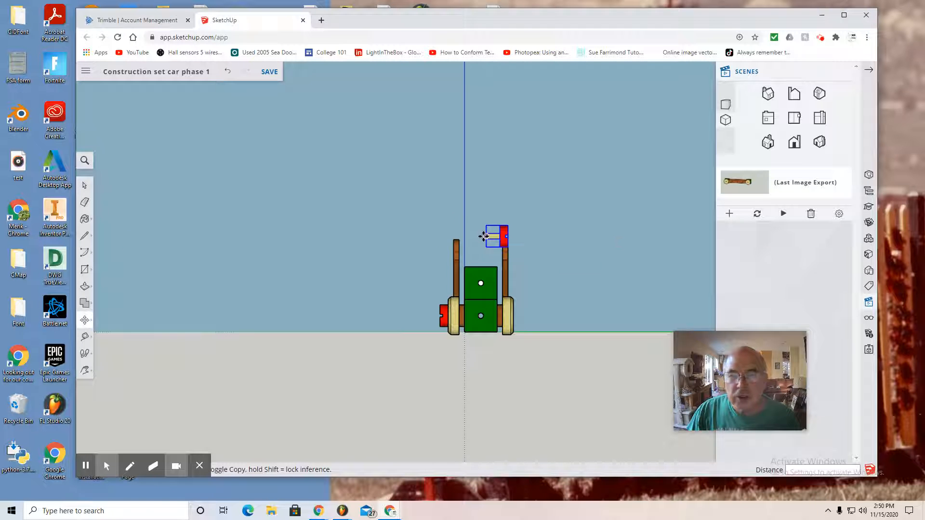
pyautogui.click(485, 237)
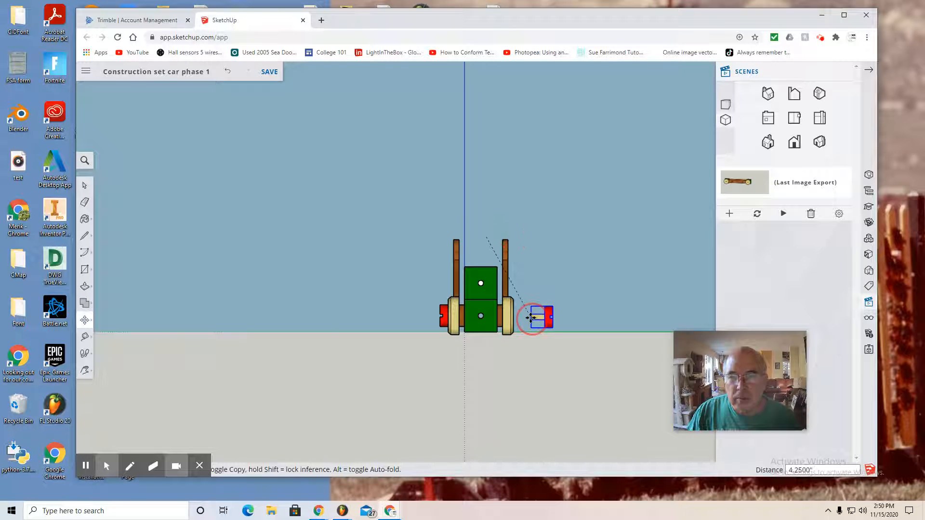
pyautogui.click(528, 319)
# - Move the screw pair inward in the end-on view so the shanks enter the wheel and the heads sit against its outer face
pyautogui.scroll(5, 542, 334)
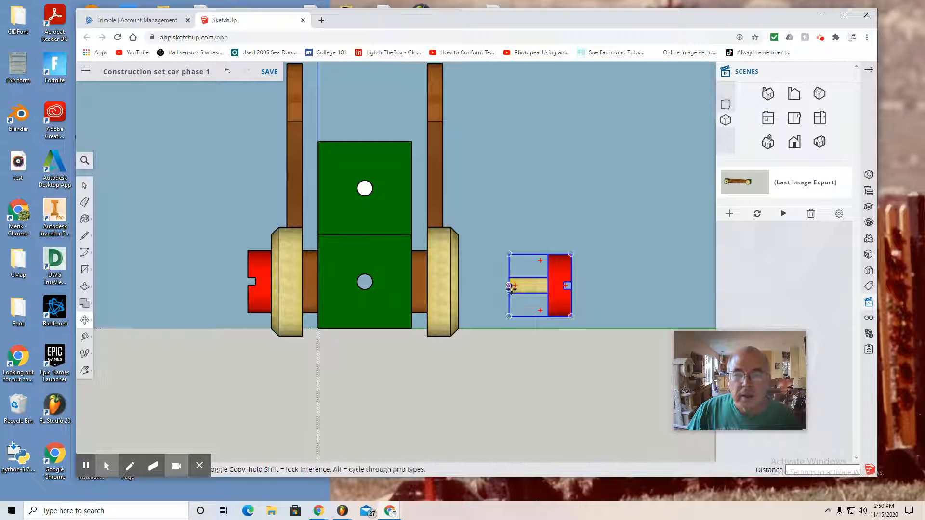
pyautogui.click(512, 286)
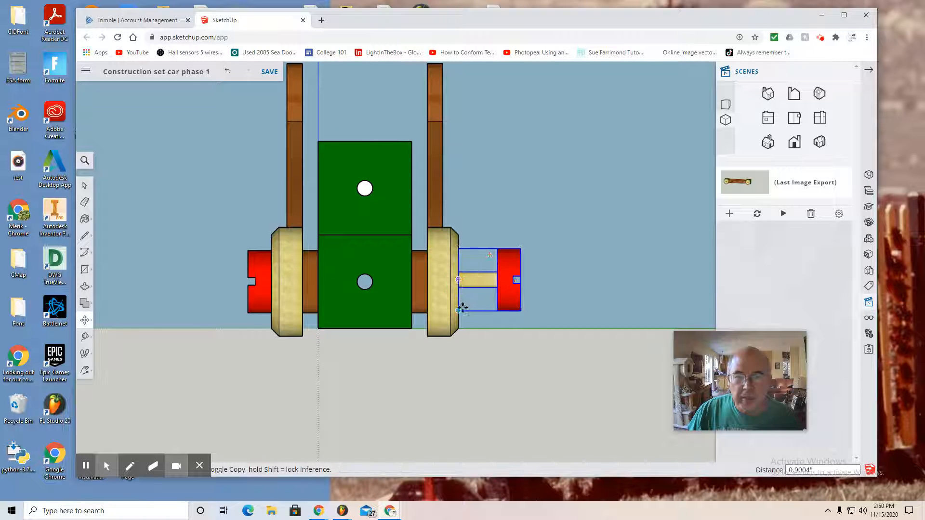
pyautogui.scroll(5, 462, 308)
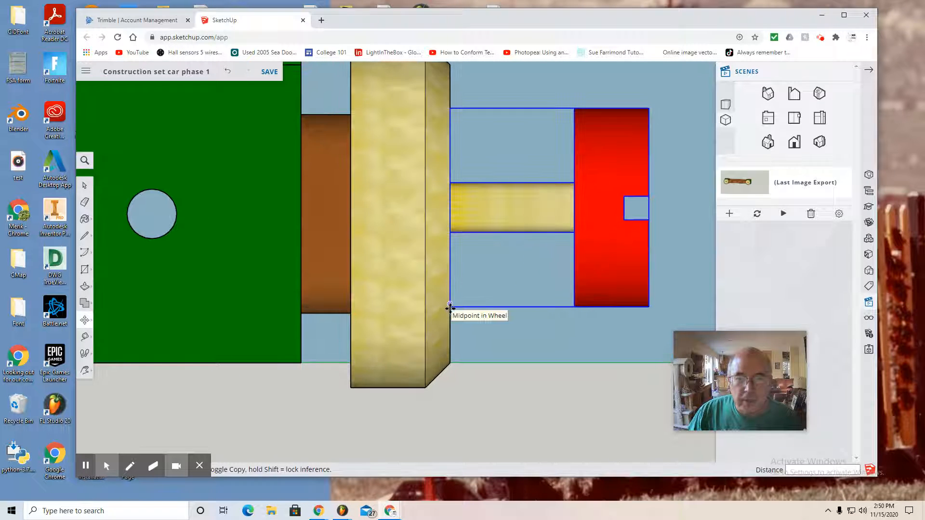
pyautogui.click(450, 308)
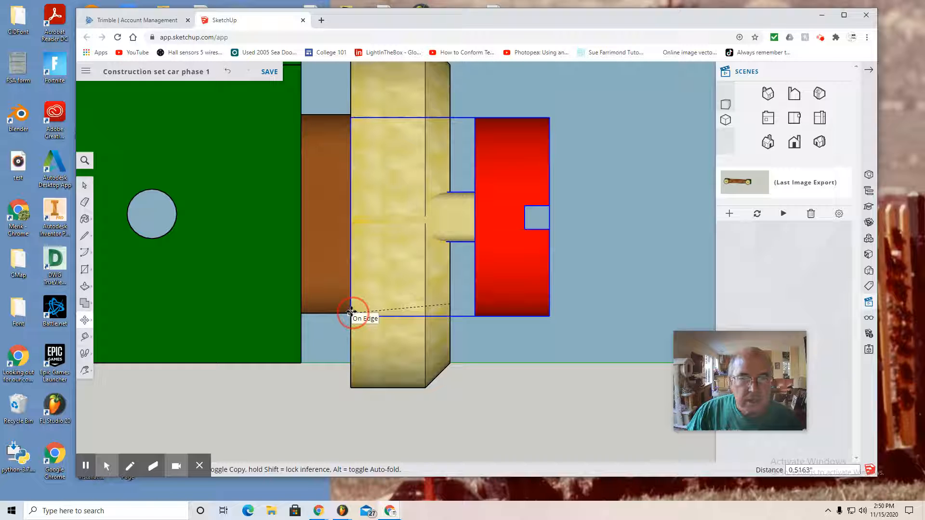
pyautogui.click(350, 312)
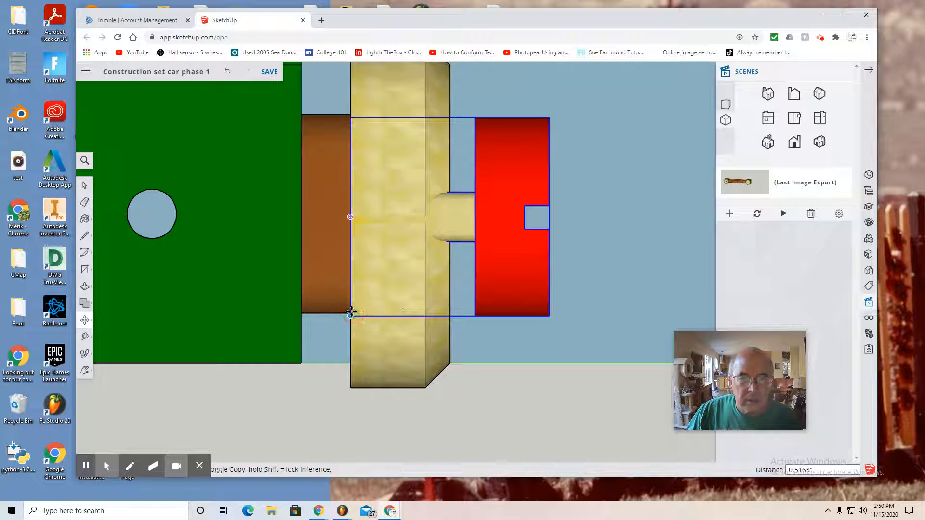
pyautogui.click(466, 217)
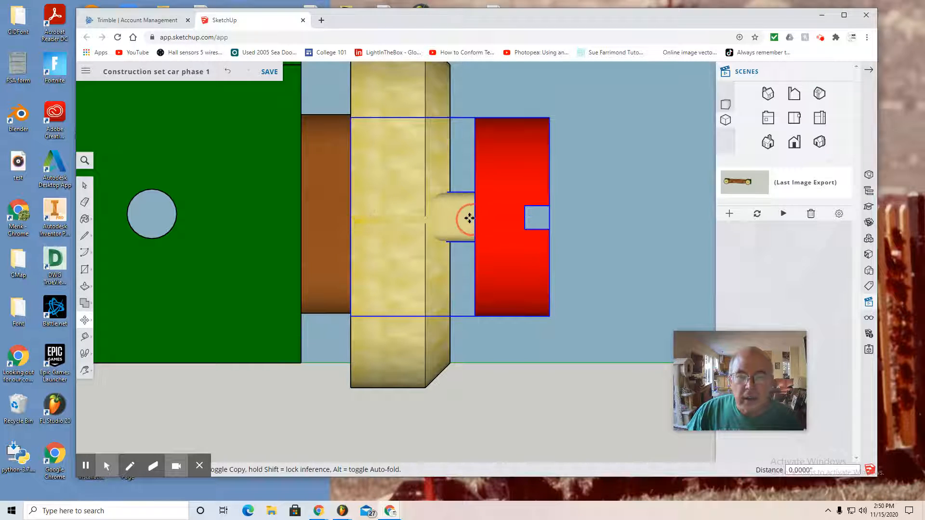
pyautogui.click(454, 218)
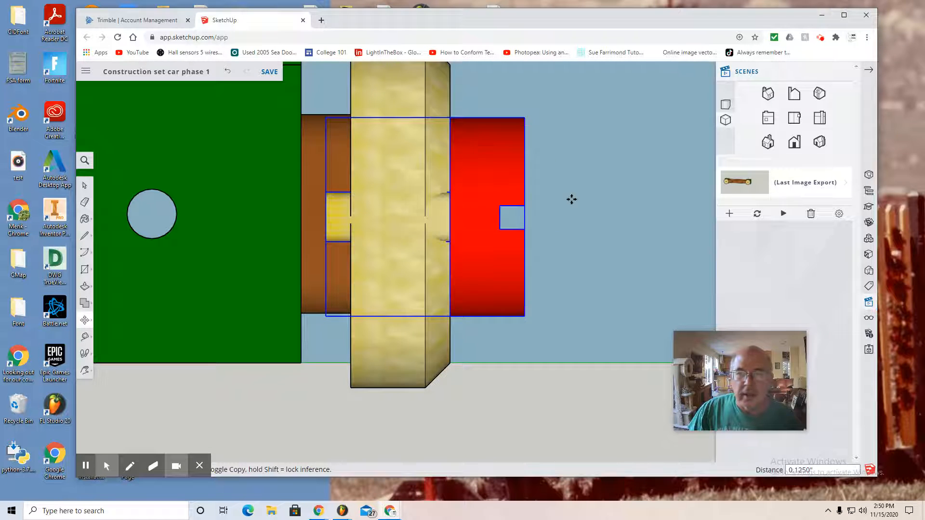
# - Slide the screw pair along the car in top view so the front screw is roughly centered on the front wheel
pyautogui.scroll(-2, 572, 199)
pyautogui.click(794, 121)
pyautogui.scroll(-3, 578, 209)
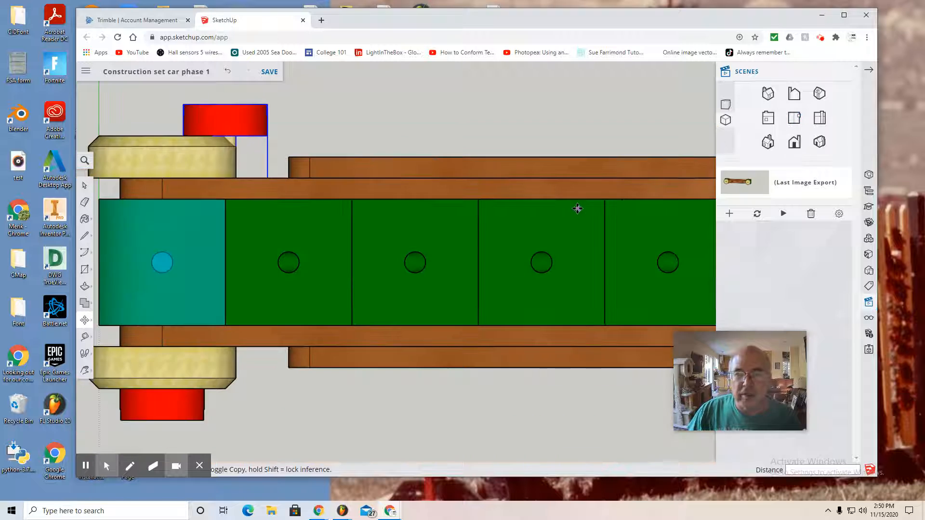
pyautogui.scroll(-2, 577, 208)
pyautogui.scroll(-2, 309, 165)
pyautogui.scroll(4, 311, 166)
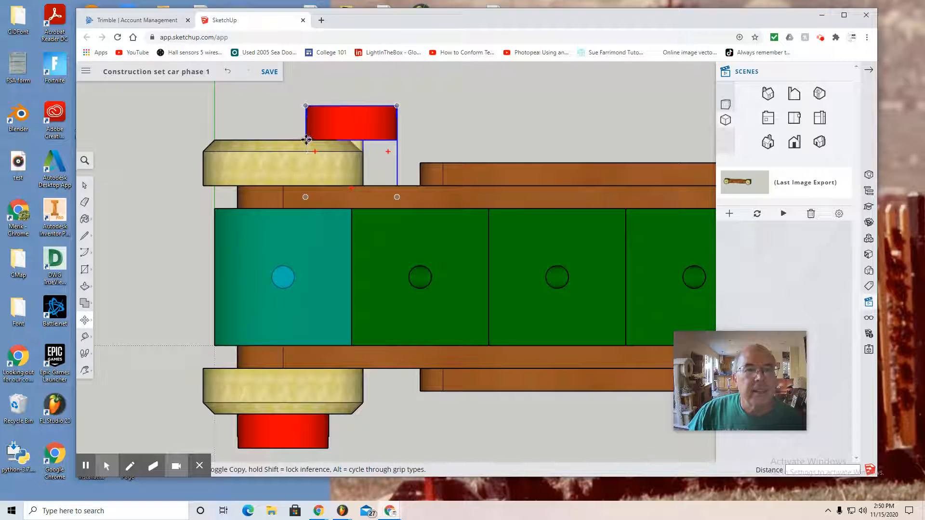
pyautogui.scroll(2, 307, 136)
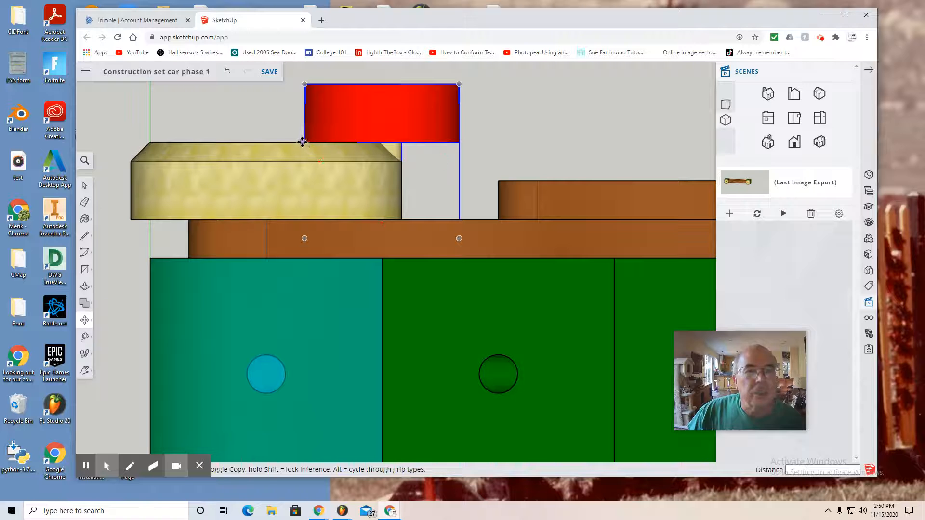
pyautogui.scroll(3, 305, 142)
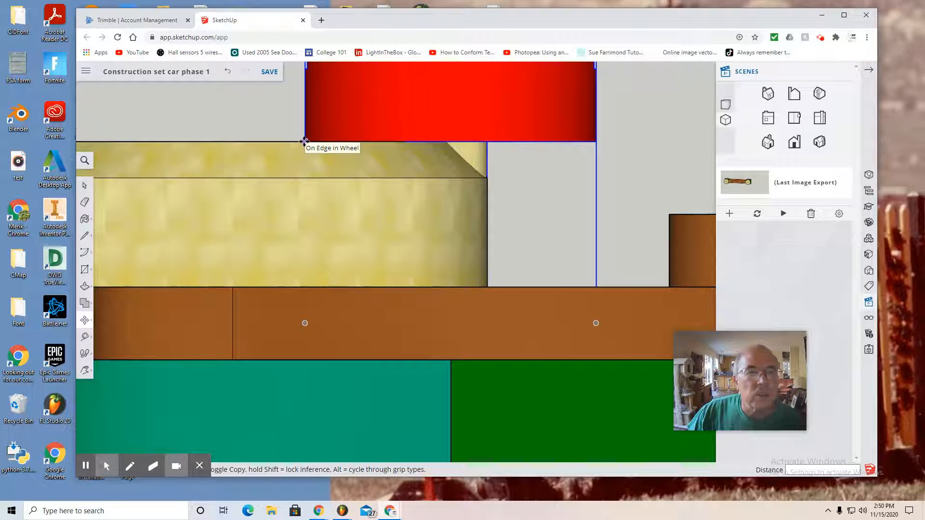
pyautogui.moveTo(304, 141); pyautogui.dragTo(89, 145)
pyautogui.scroll(-3, 133, 157)
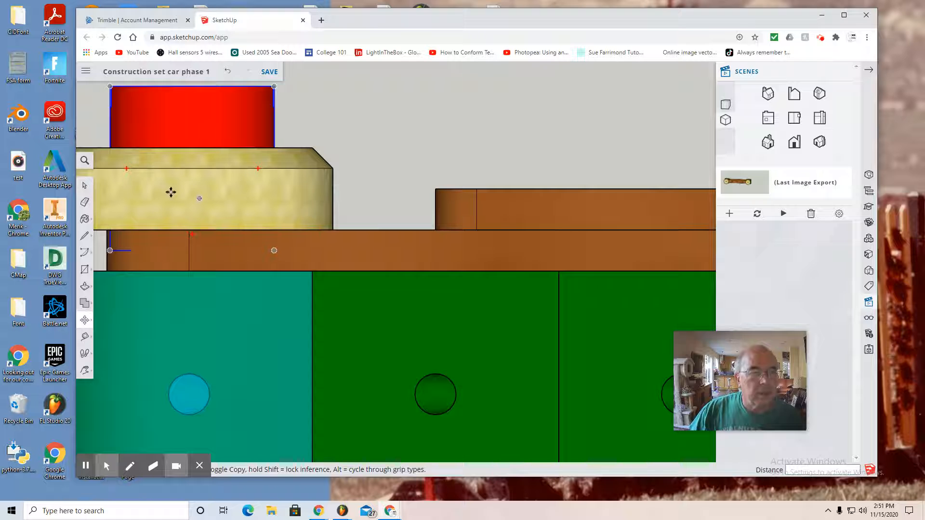
# - Fine-tune the pair's lengthwise position in top view so the front screw's outer edge lines up with the end of the brown bar
pyautogui.click(86, 370)
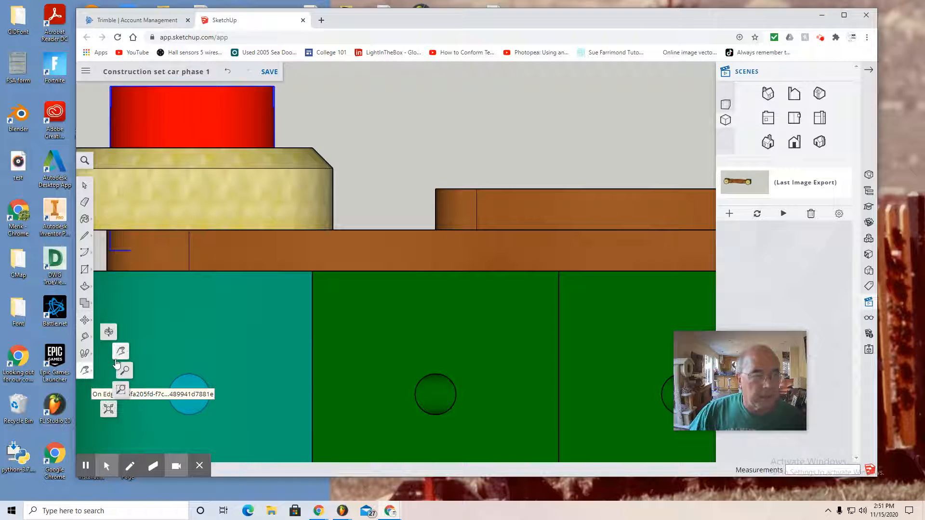
pyautogui.click(120, 353)
pyautogui.moveTo(174, 351); pyautogui.dragTo(398, 381)
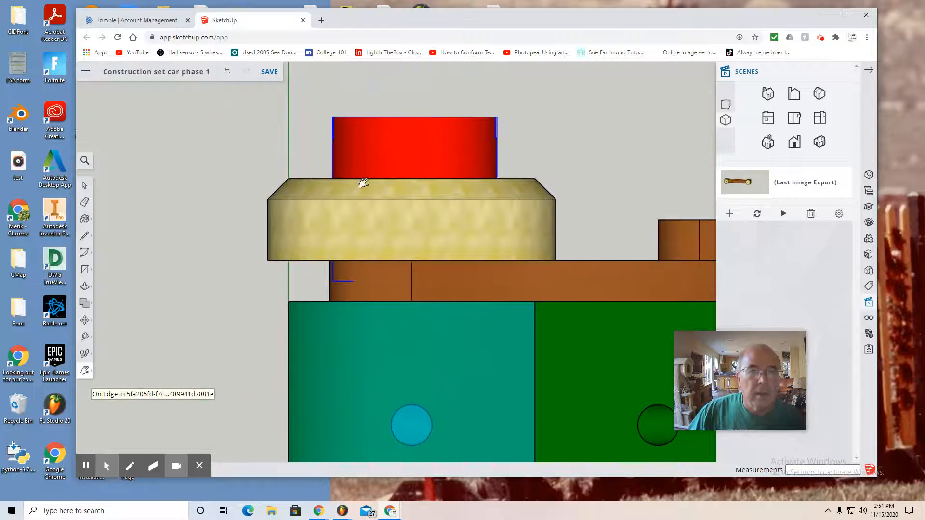
pyautogui.click(84, 320)
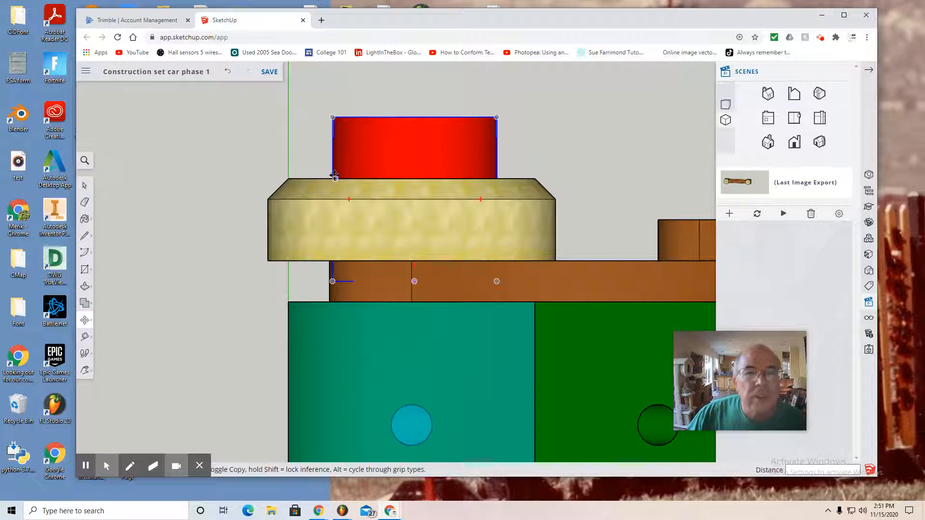
pyautogui.scroll(2, 329, 177)
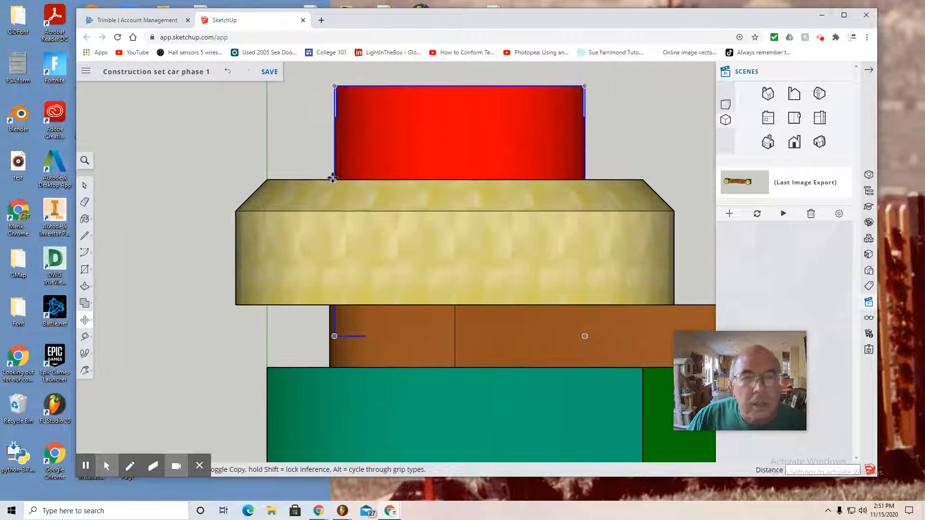
pyautogui.scroll(2, 334, 180)
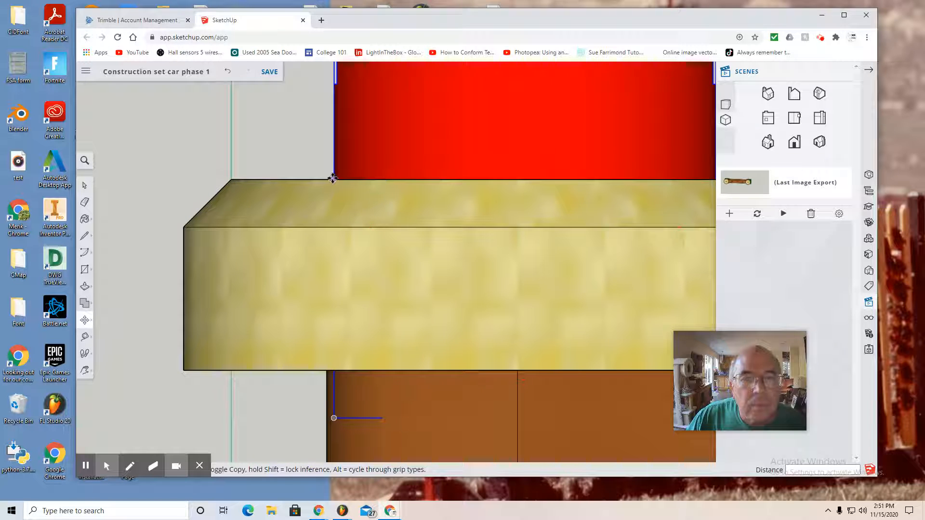
pyautogui.click(333, 179)
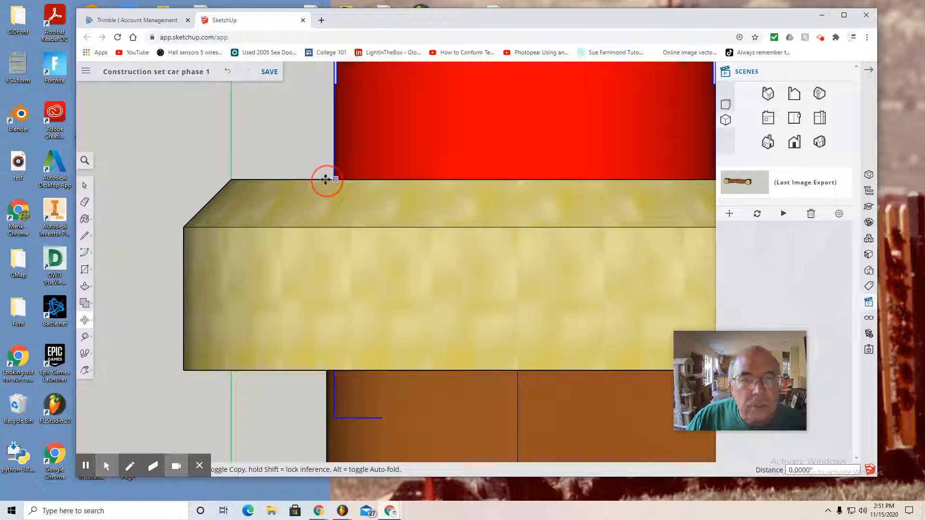
pyautogui.click(316, 180)
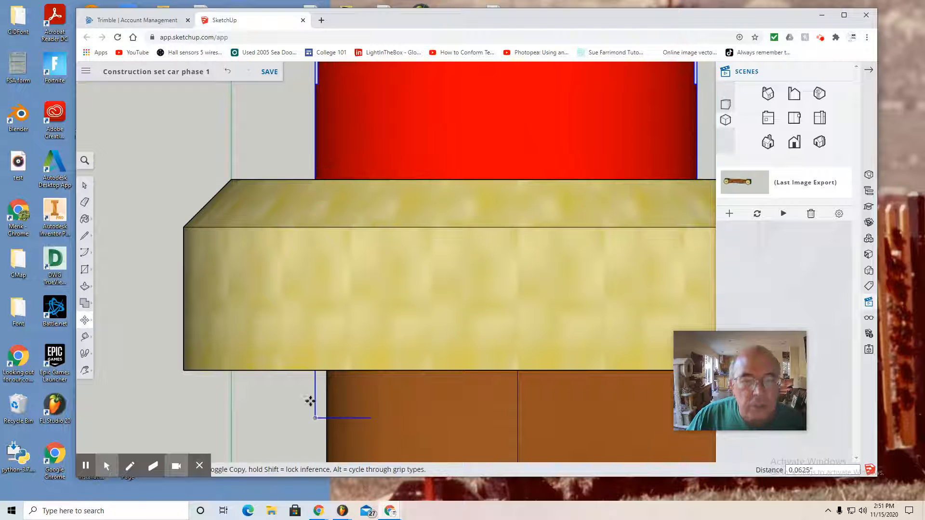
pyautogui.click(315, 419)
pyautogui.click(325, 418)
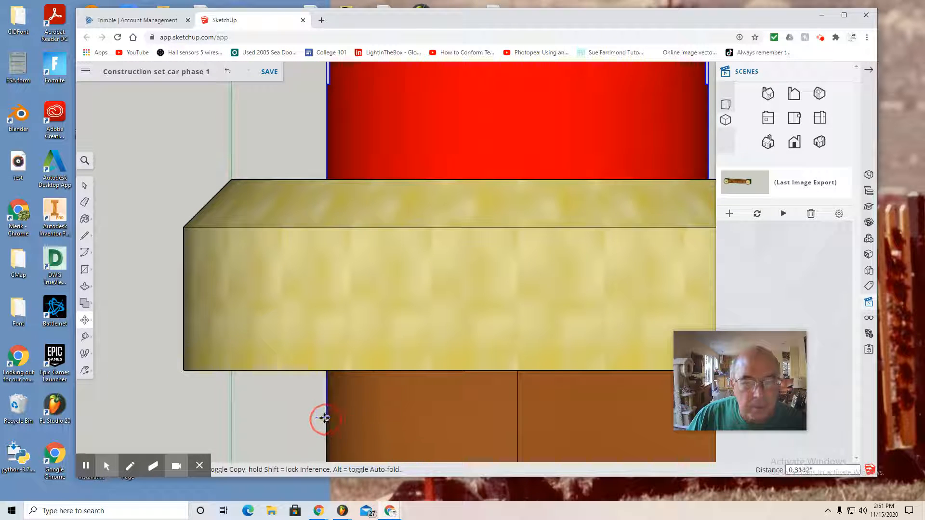
# - Raise the screw pair in front view so its lower edge meets the bottom of the original screw heads
pyautogui.scroll(-5, 327, 409)
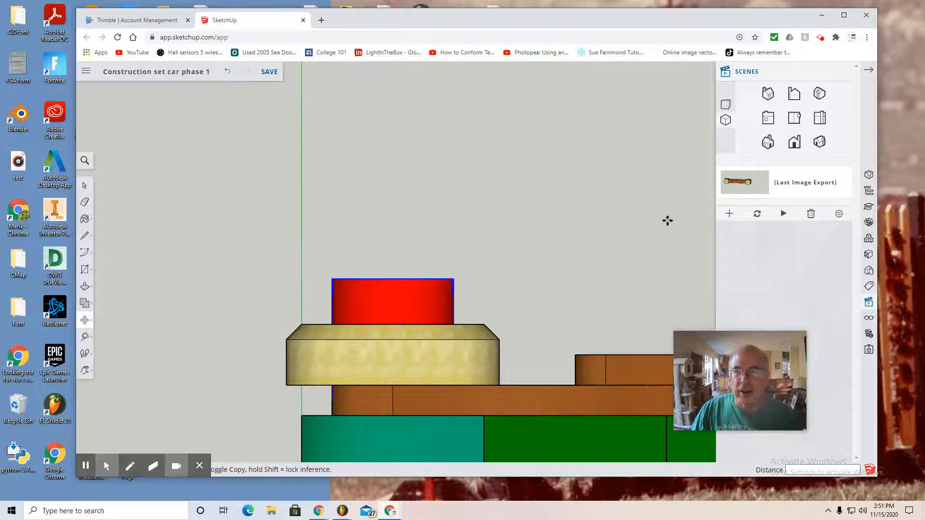
pyautogui.click(793, 141)
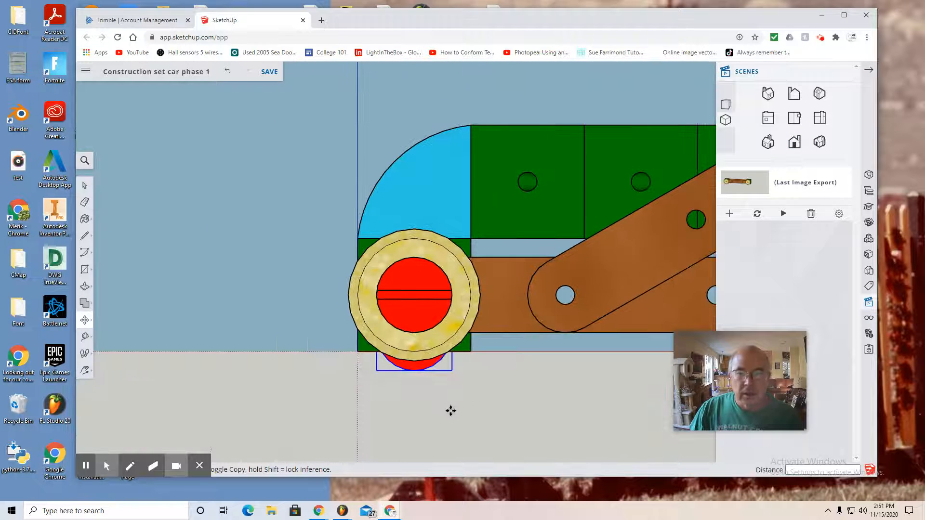
pyautogui.scroll(2, 415, 382)
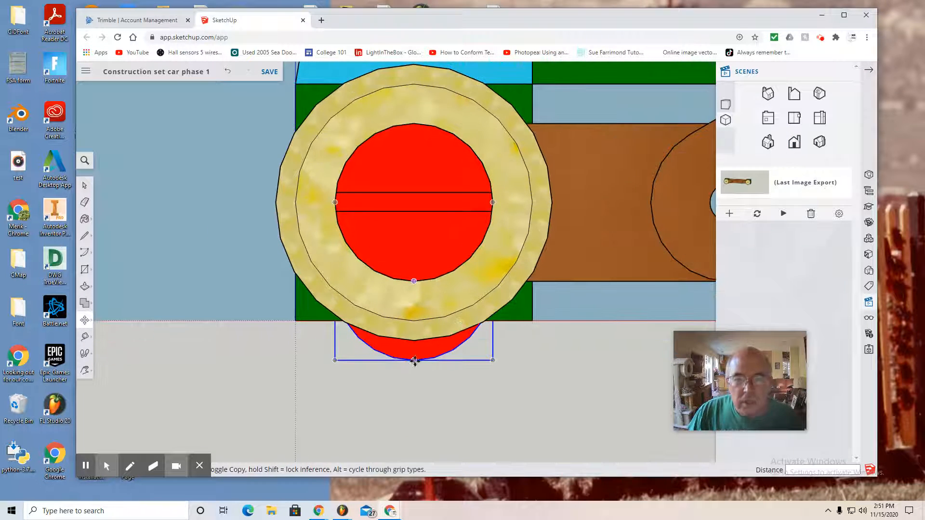
pyautogui.click(415, 360)
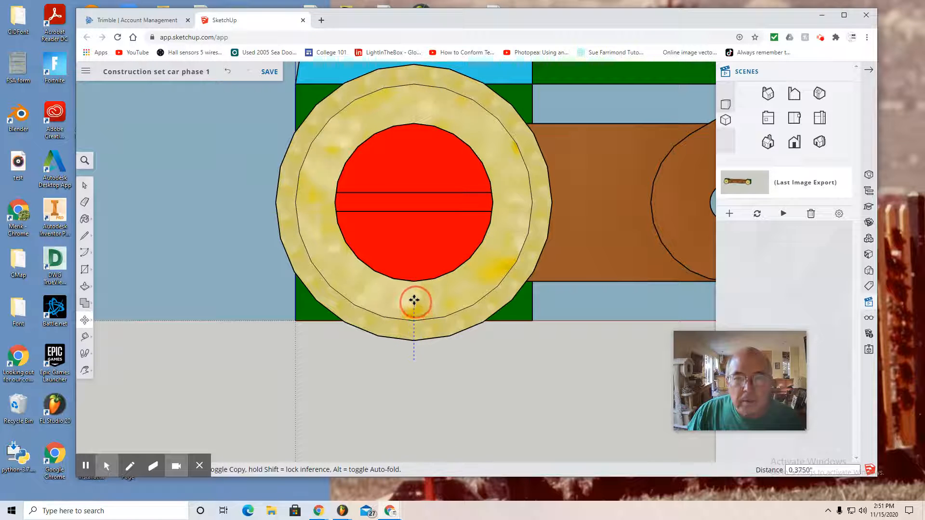
pyautogui.moveTo(412, 287); pyautogui.dragTo(413, 282)
# - Move the screw pair 3.375" across the car in top view so the heads sit against the opposite wheels' outer faces
pyautogui.scroll(-5, 395, 339)
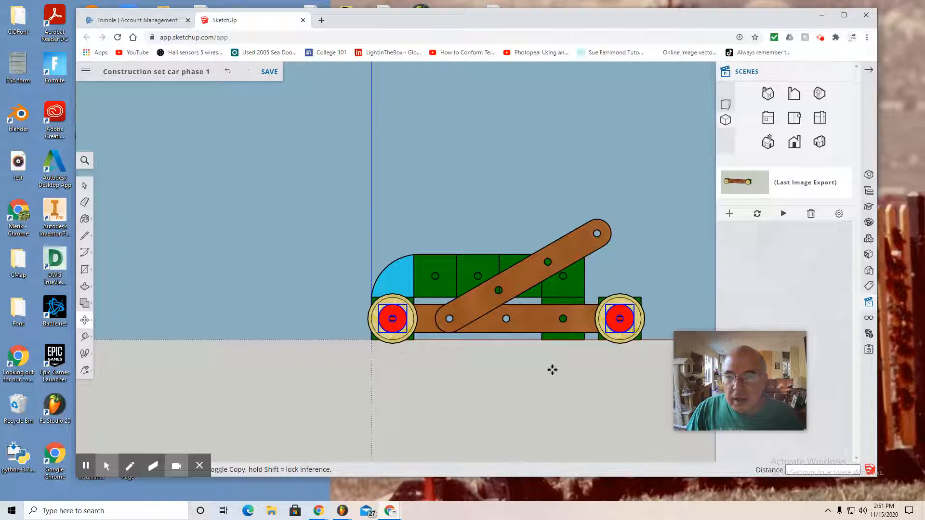
pyautogui.click(795, 117)
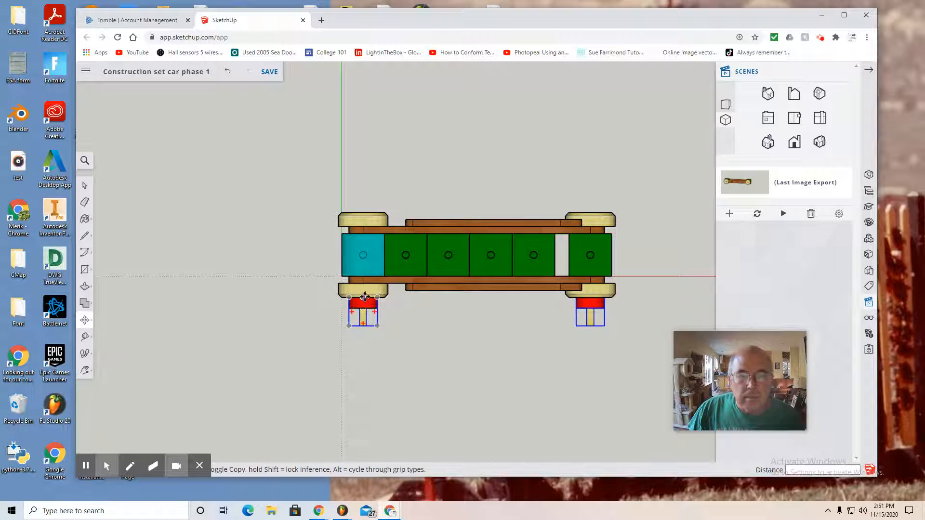
pyautogui.click(363, 303)
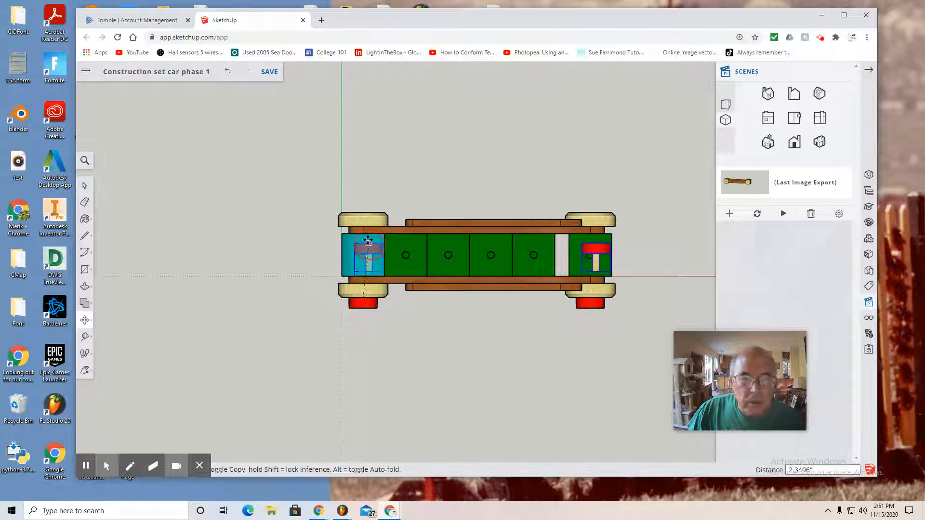
pyautogui.moveTo(367, 240); pyautogui.dragTo(364, 202)
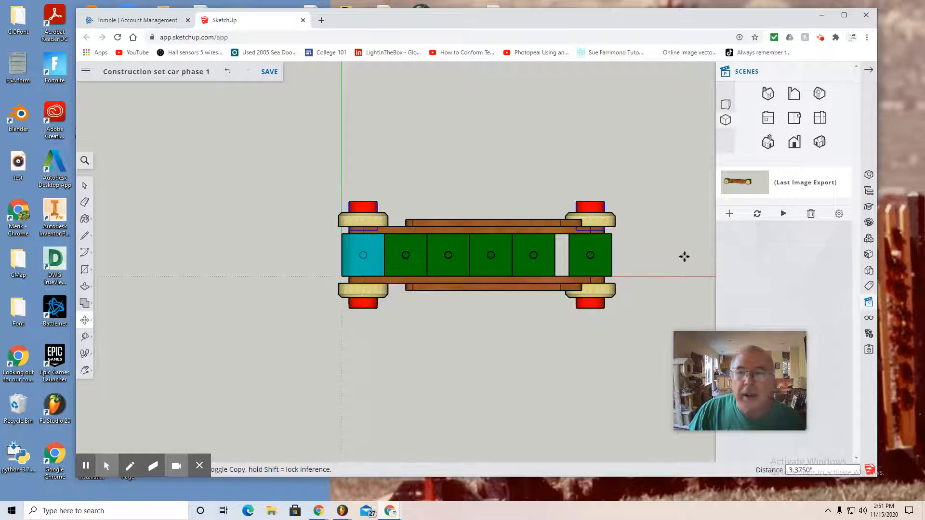
# - Check the wheel screws on both sides in end-on and front views, and pan the front view across the car
pyautogui.click(820, 118)
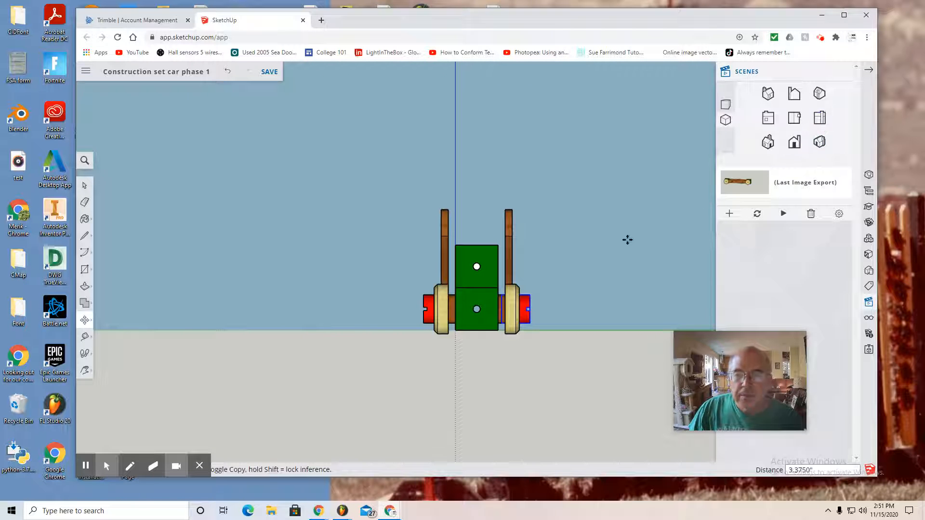
pyautogui.click(792, 143)
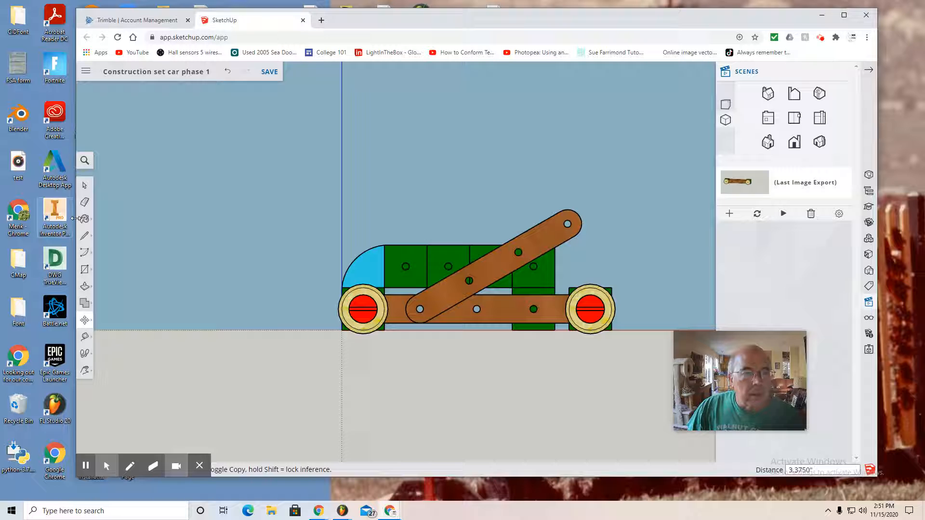
pyautogui.click(85, 186)
pyautogui.click(86, 372)
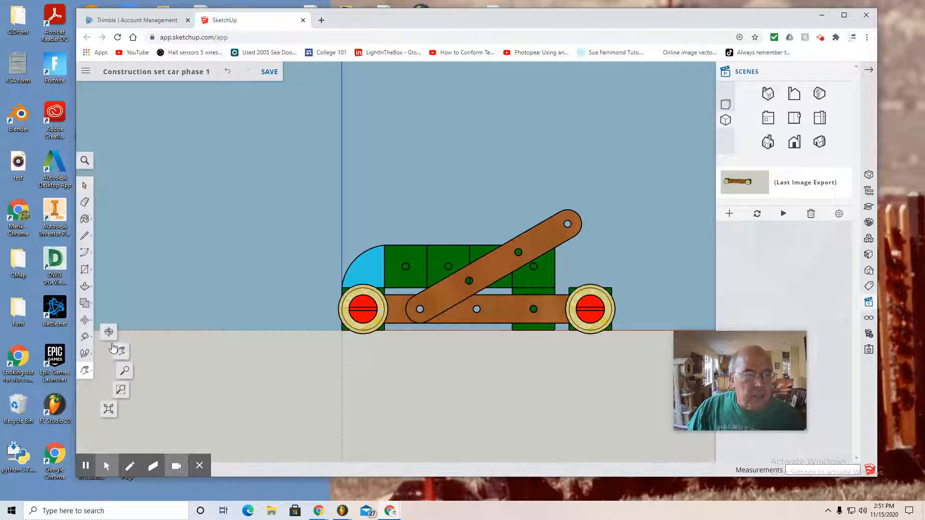
pyautogui.click(108, 333)
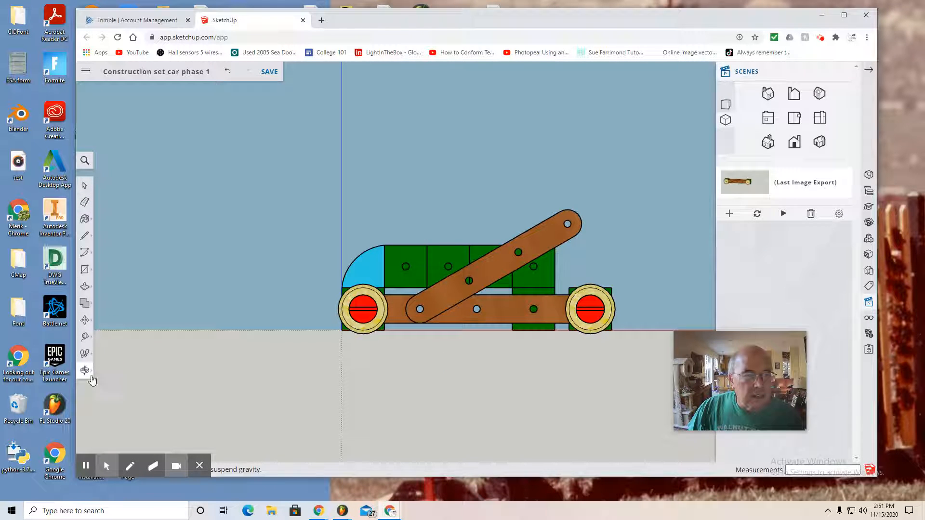
pyautogui.click(86, 371)
pyautogui.click(120, 355)
pyautogui.moveTo(415, 374); pyautogui.dragTo(306, 362)
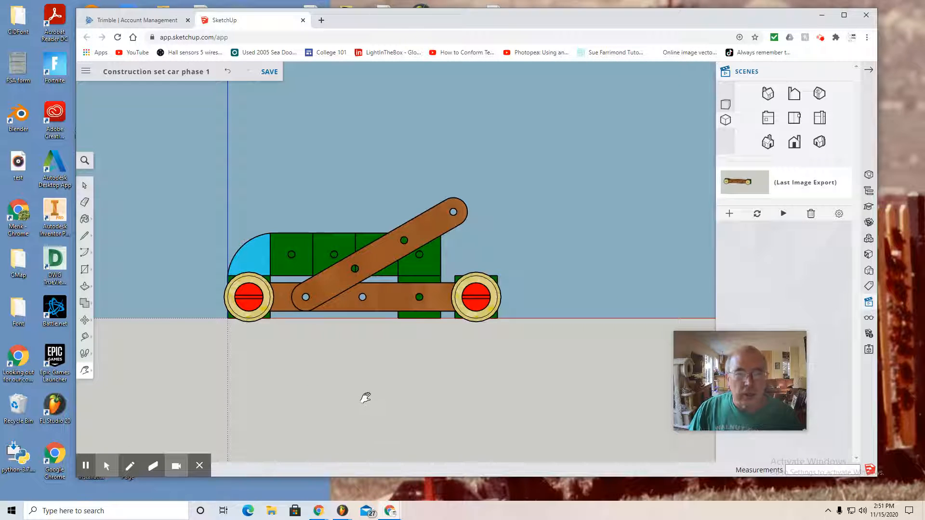
# - Orbit the car to a three-quarter view from its front wheel side, switch to perspective projection and frame the whole model
pyautogui.click(86, 372)
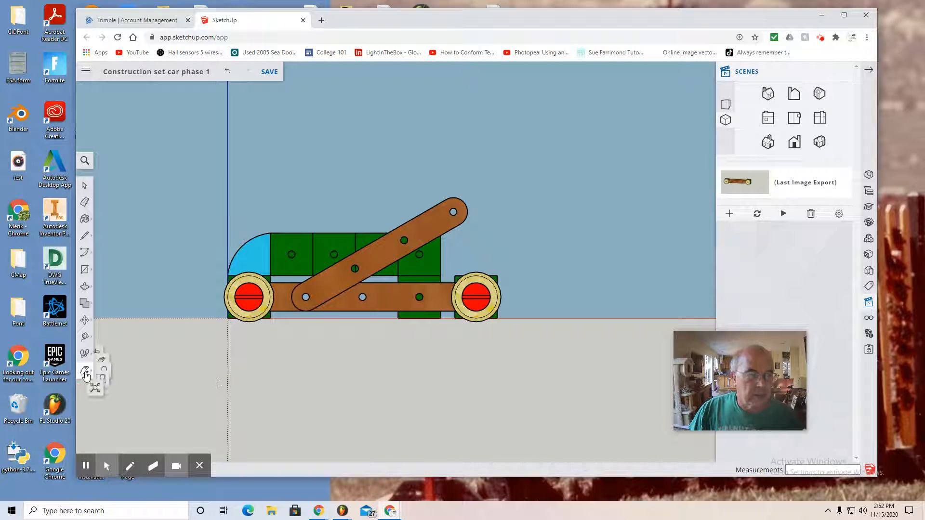
pyautogui.click(109, 332)
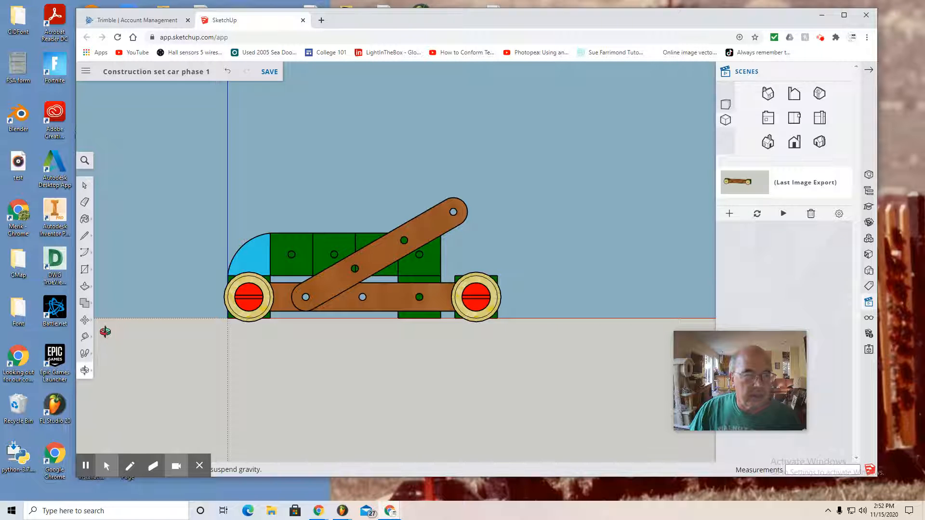
pyautogui.moveTo(149, 342); pyautogui.dragTo(270, 409)
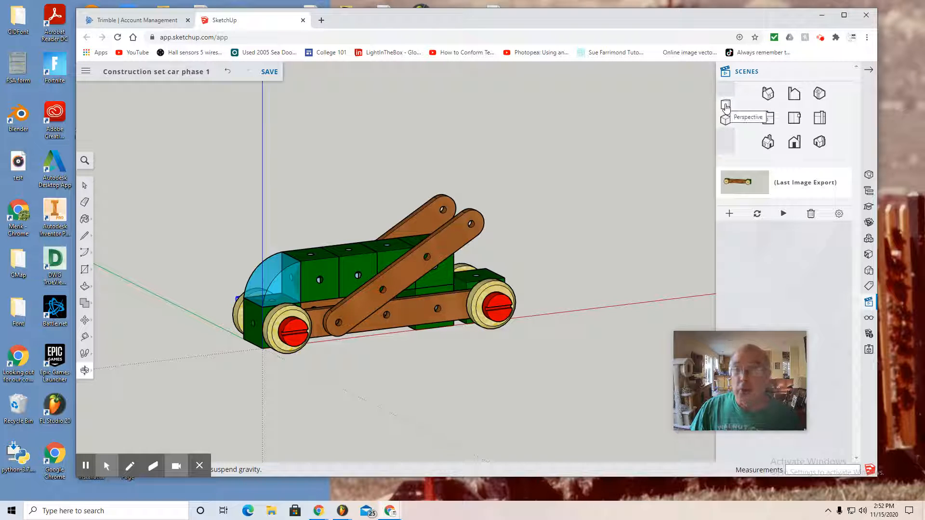
pyautogui.click(726, 106)
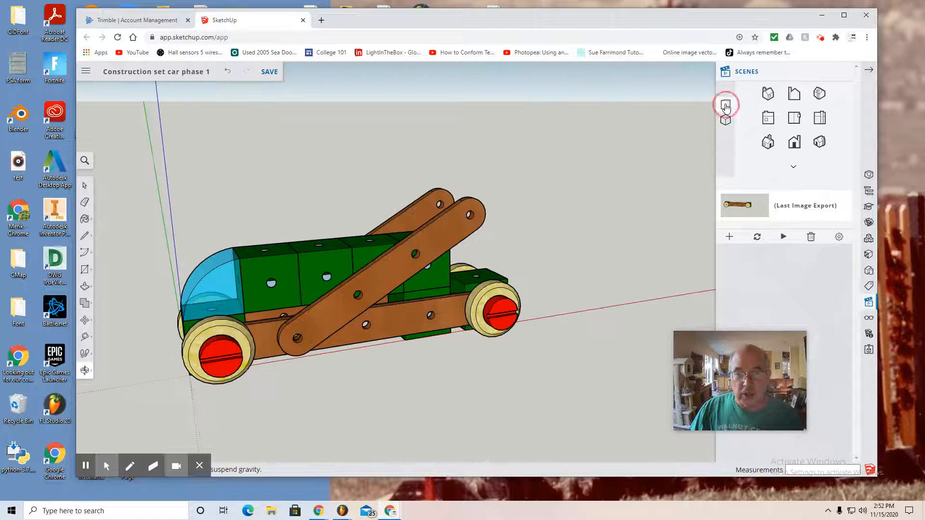
pyautogui.click(85, 372)
pyautogui.click(118, 352)
pyautogui.moveTo(244, 409); pyautogui.dragTo(268, 359)
pyautogui.scroll(1, 321, 325)
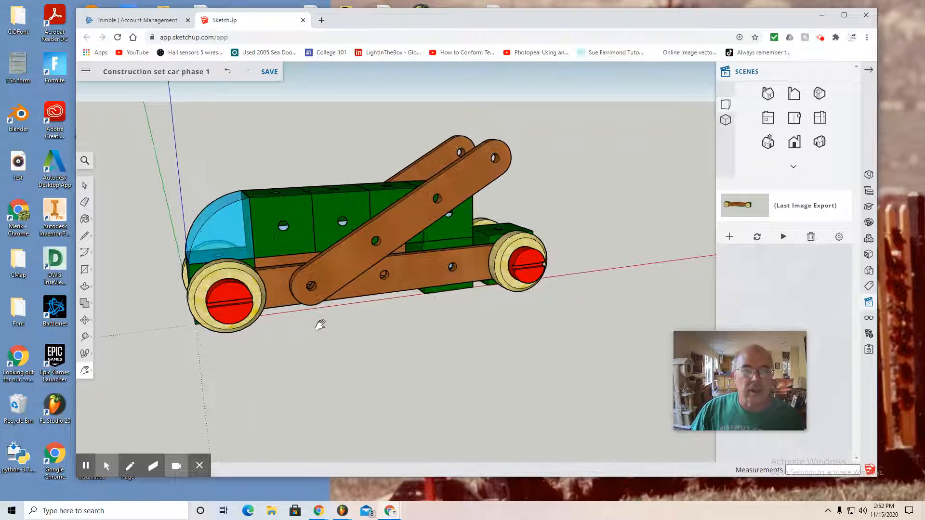
pyautogui.moveTo(320, 328); pyautogui.dragTo(347, 367)
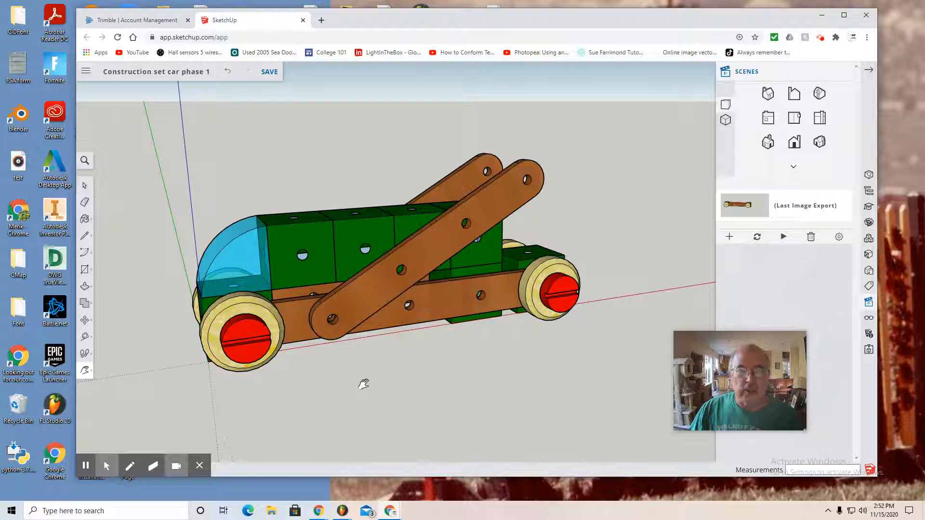
# - Save the model and export the current perspective view as a PNG image at the default size
pyautogui.click(268, 74)
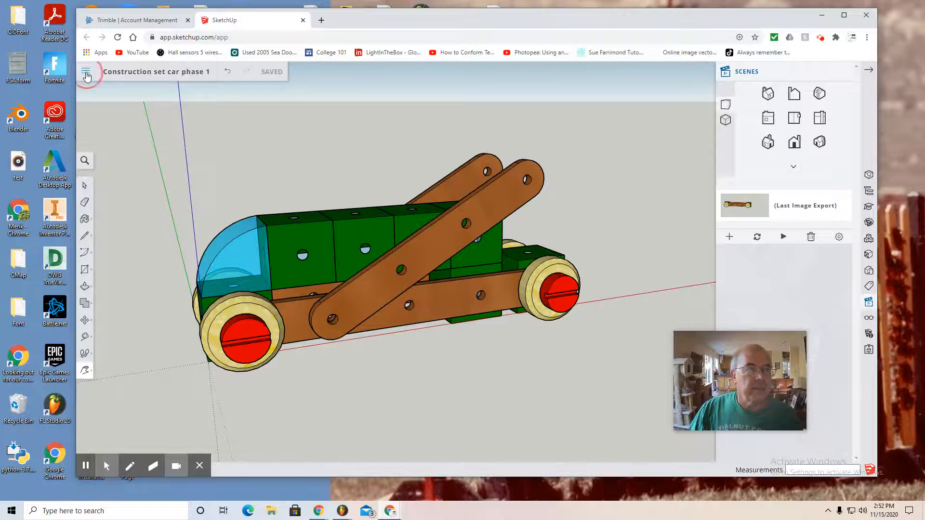
pyautogui.click(86, 75)
pyautogui.moveTo(110, 195)
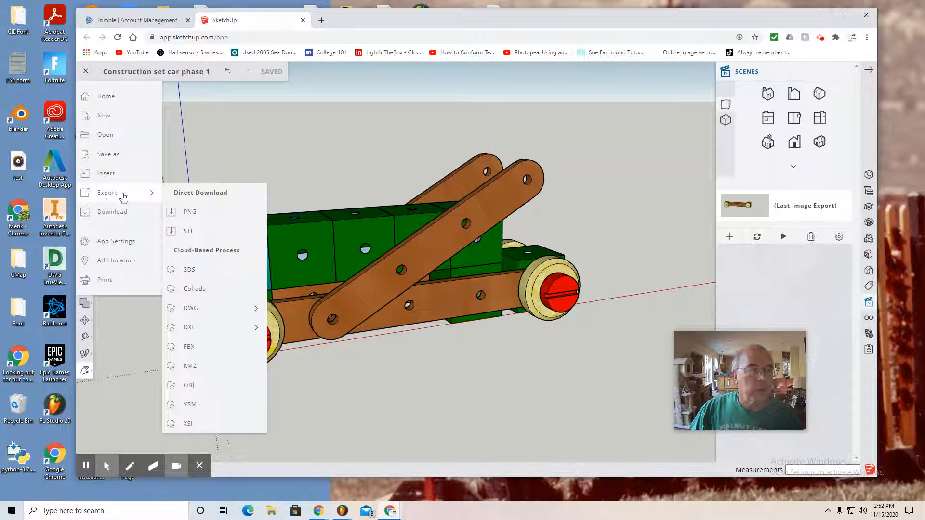
pyautogui.click(187, 212)
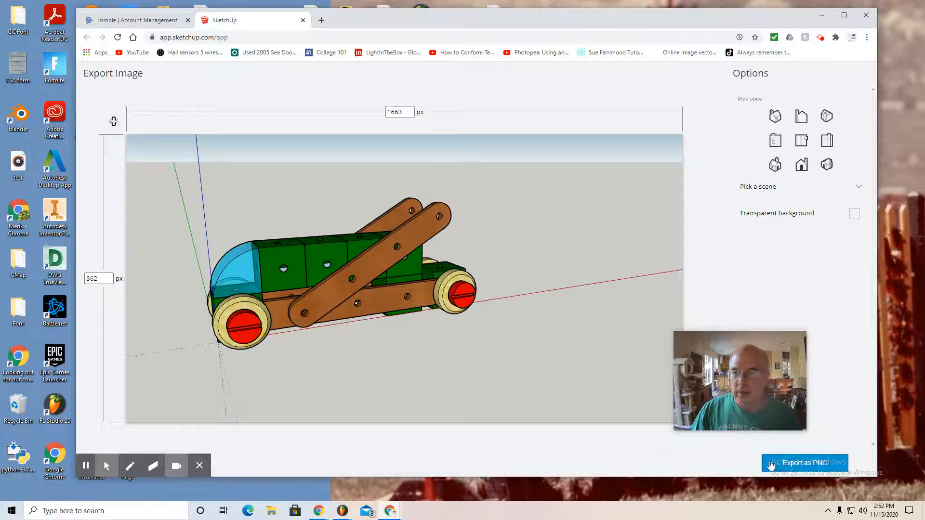
pyautogui.click(805, 463)
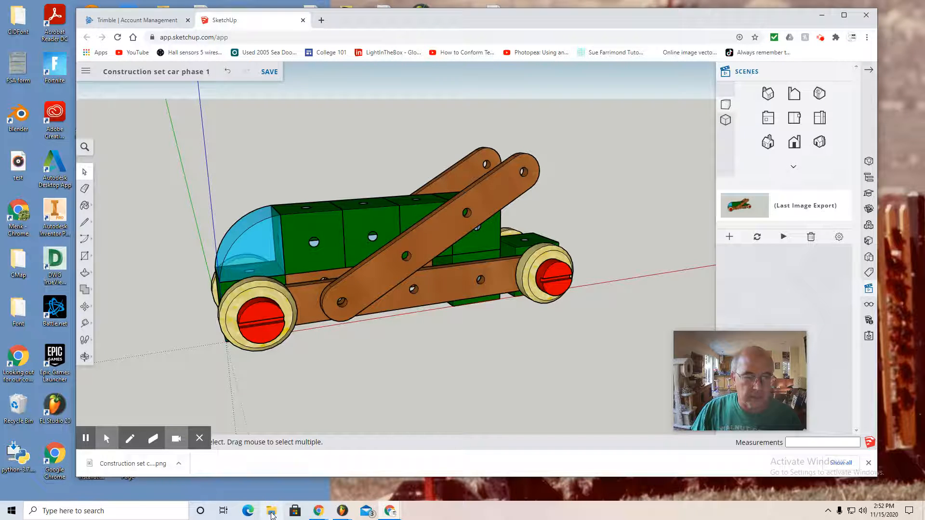
# - Switch to File Explorer, open the exported image "Construction set car phase 1 (2)" from Downloads in Paint and view it at 50%
pyautogui.click(271, 513)
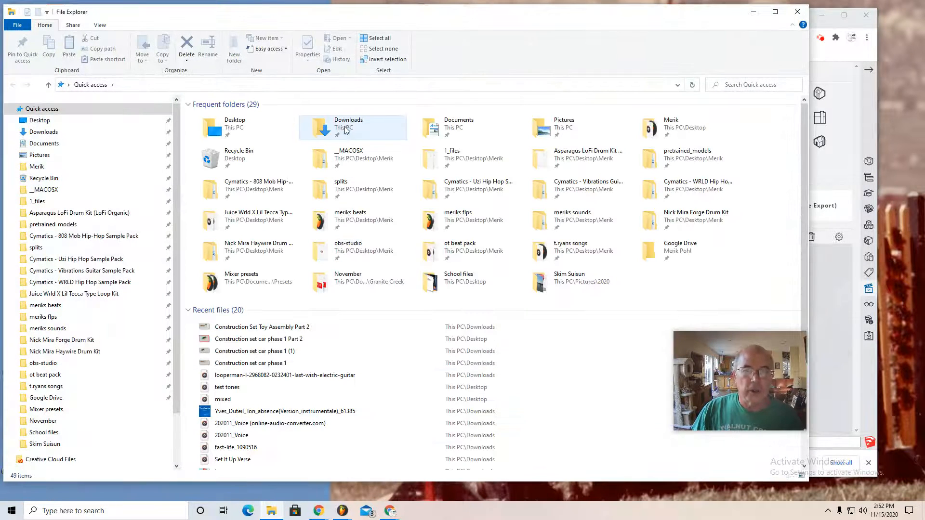
pyautogui.doubleClick(345, 130)
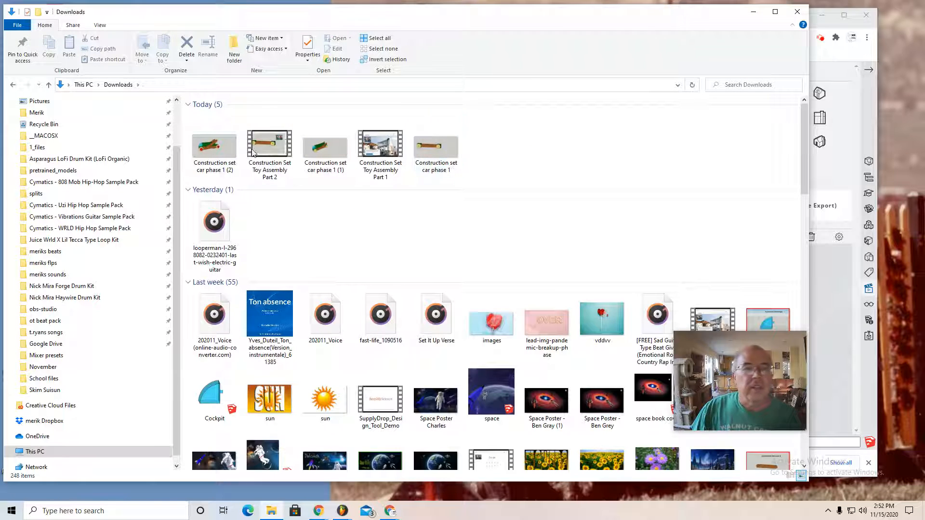
pyautogui.click(214, 152)
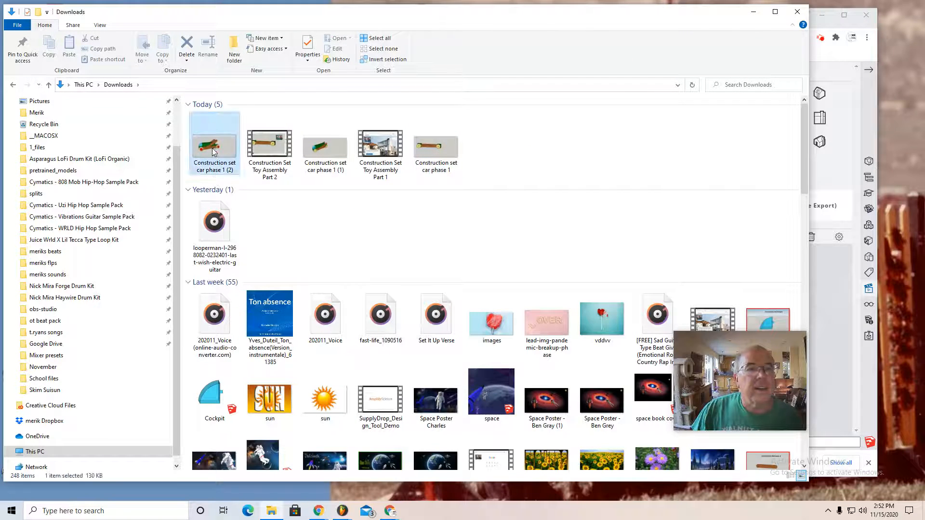
pyautogui.doubleClick(214, 152)
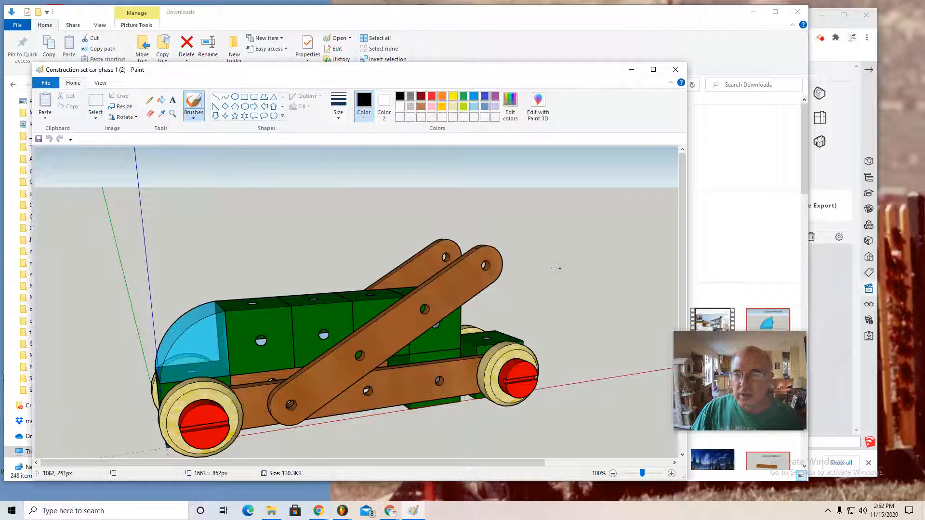
pyautogui.click(613, 473)
pyautogui.moveTo(712, 365); pyautogui.dragTo(393, 245)
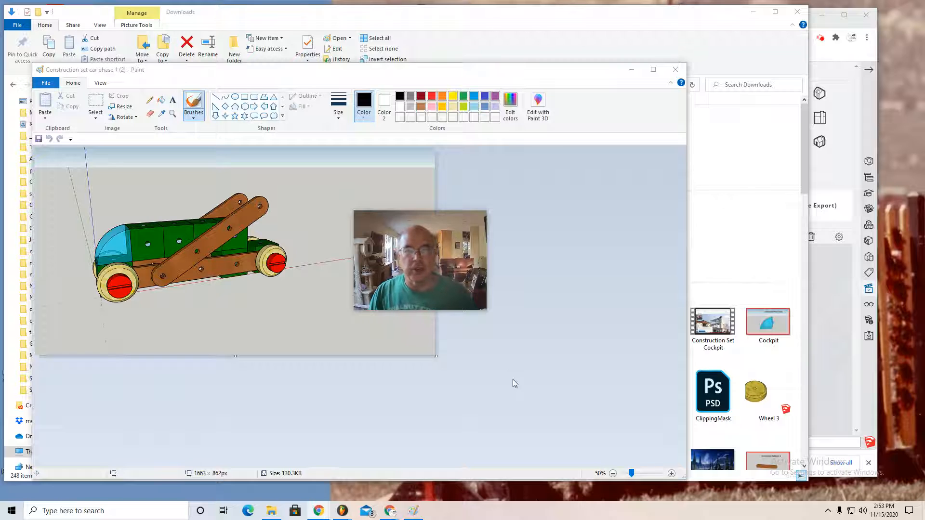